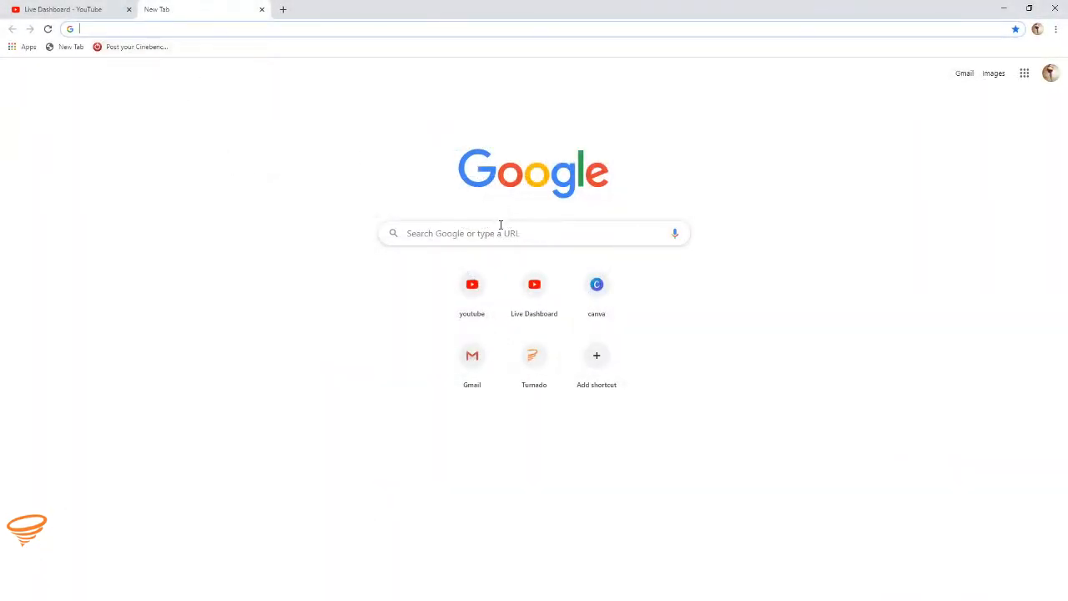
Step: Search Google for speedtest, run the internet speed test and close its result
click(501, 227)
text(speedtest)
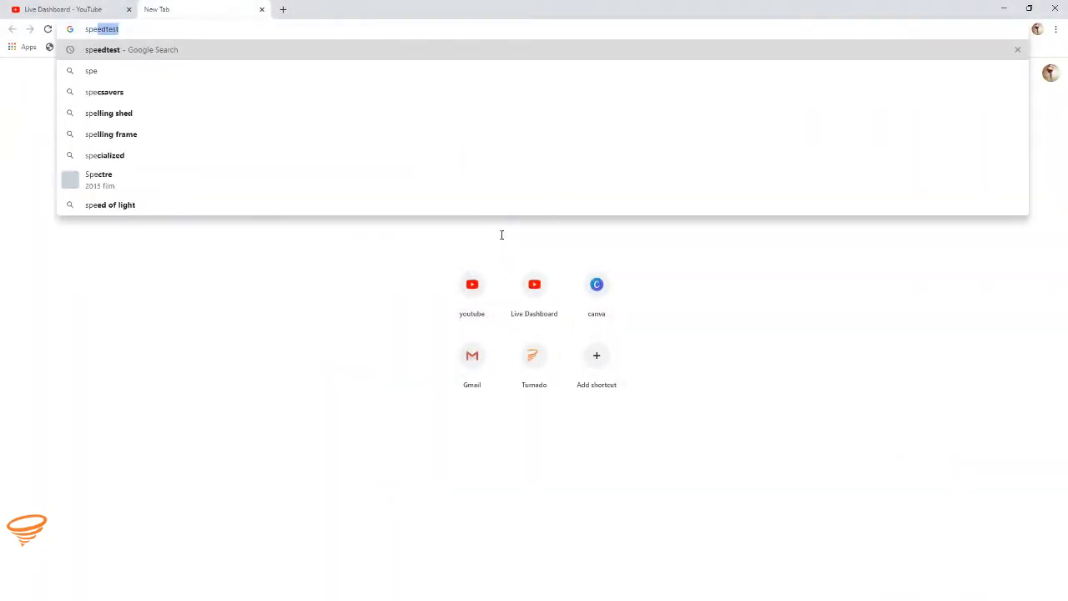
key(Return)
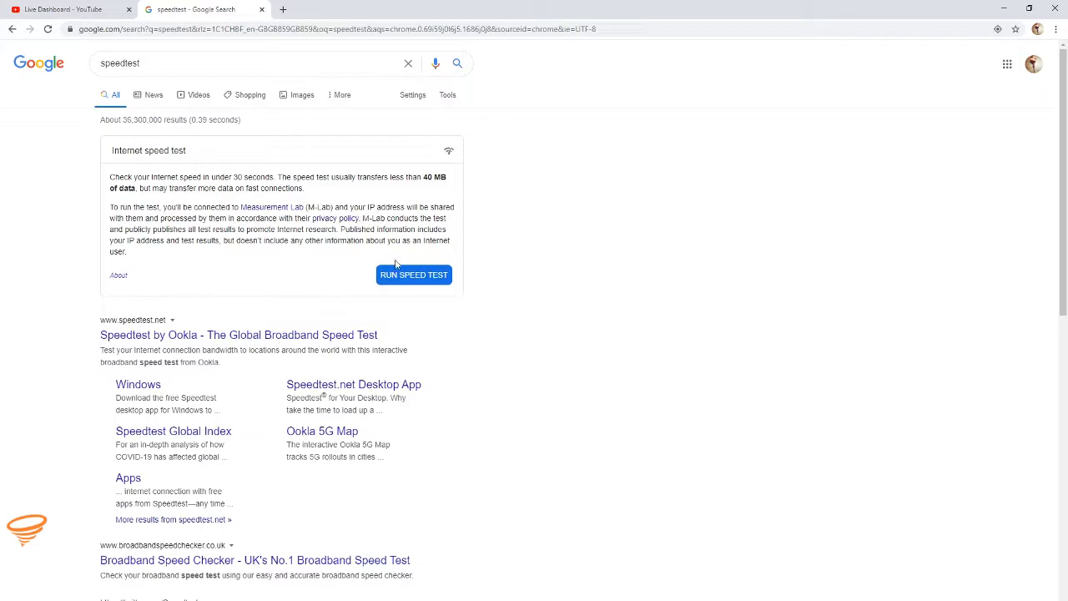
click(399, 275)
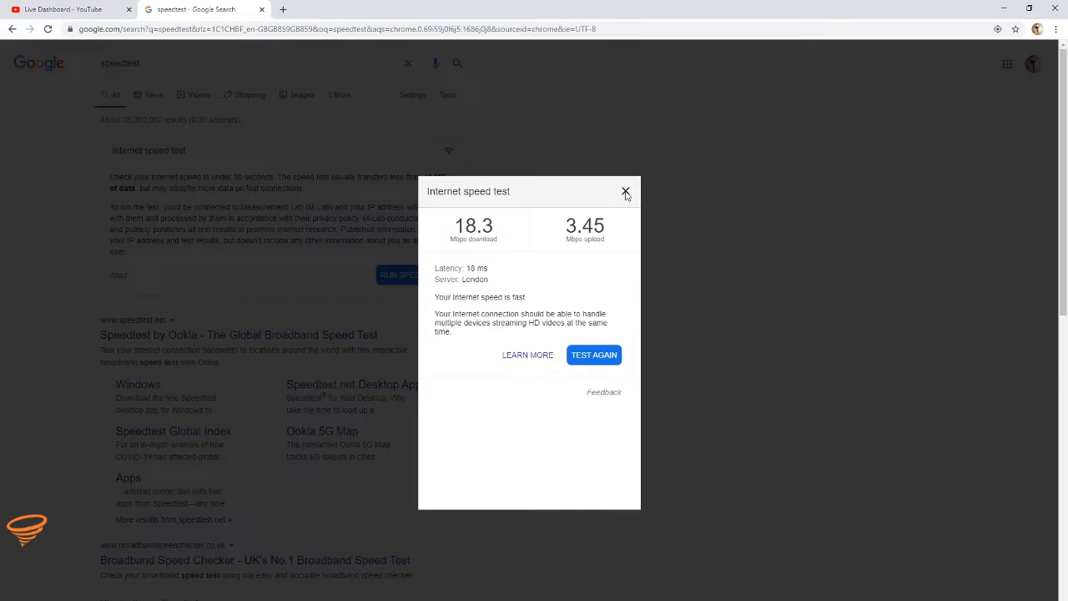
click(625, 192)
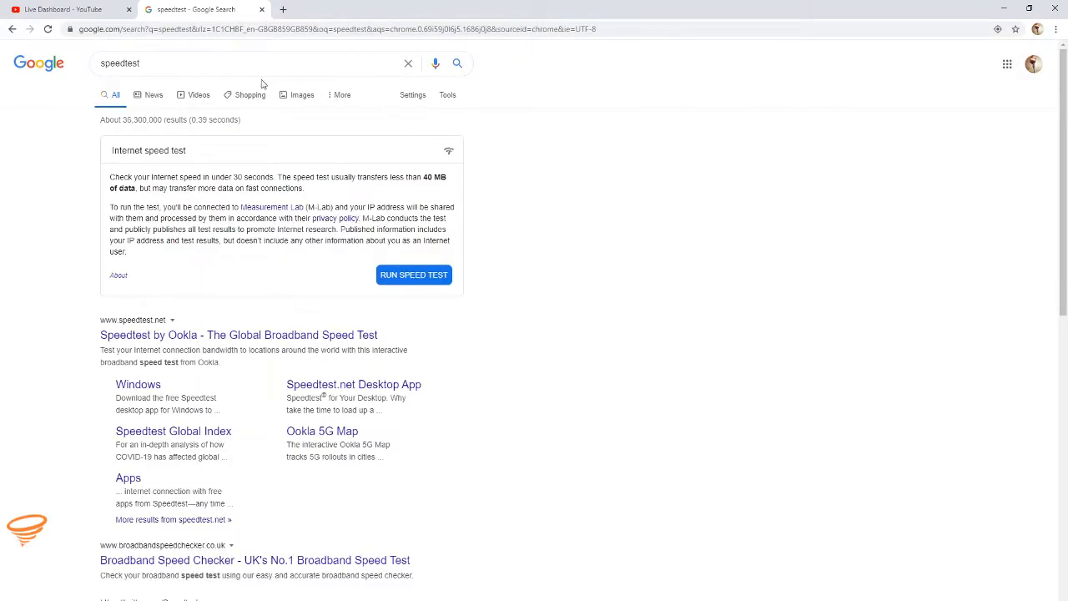
Step: View the YouTube Live Dashboard, then open the YouTube Help article on choosing live encoder settings, bitrates and resolutions
click(67, 10)
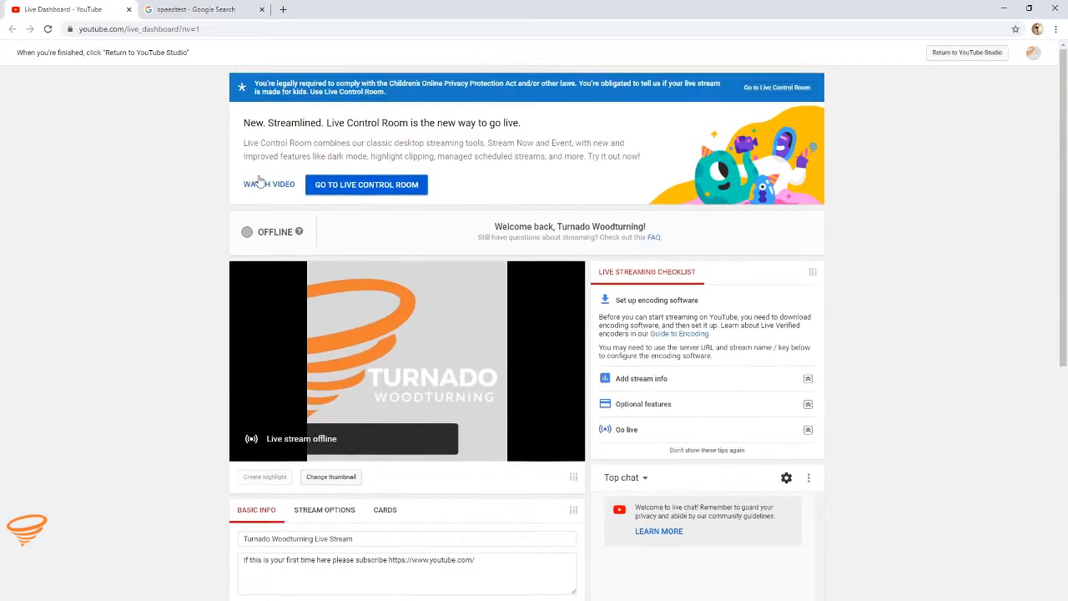
scroll(516, 350, down, 3)
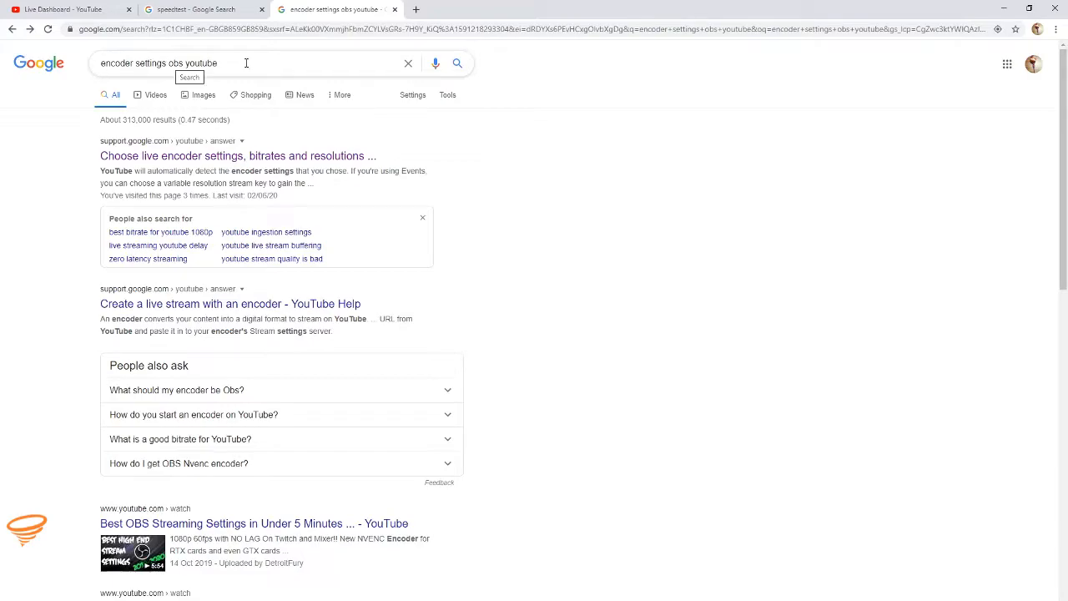
click(324, 158)
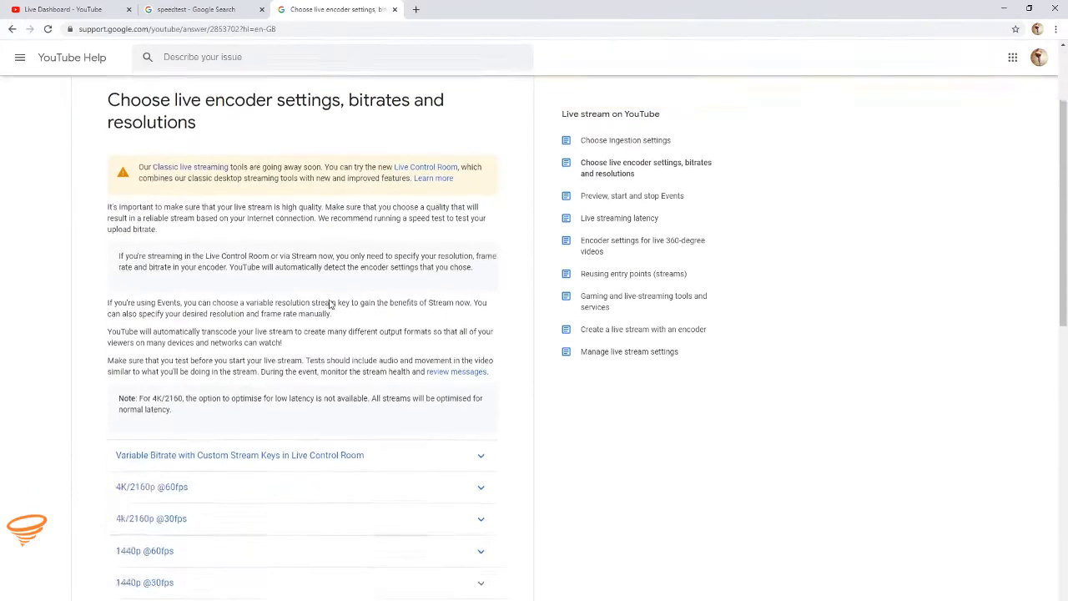
scroll(330, 304, down, 4)
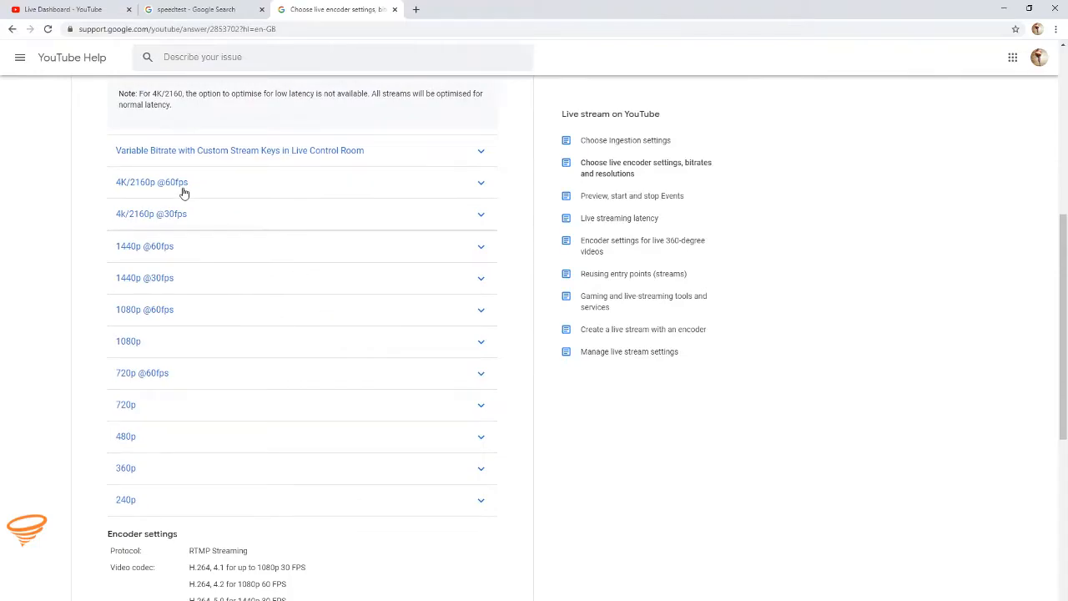
scroll(219, 285, down, 1)
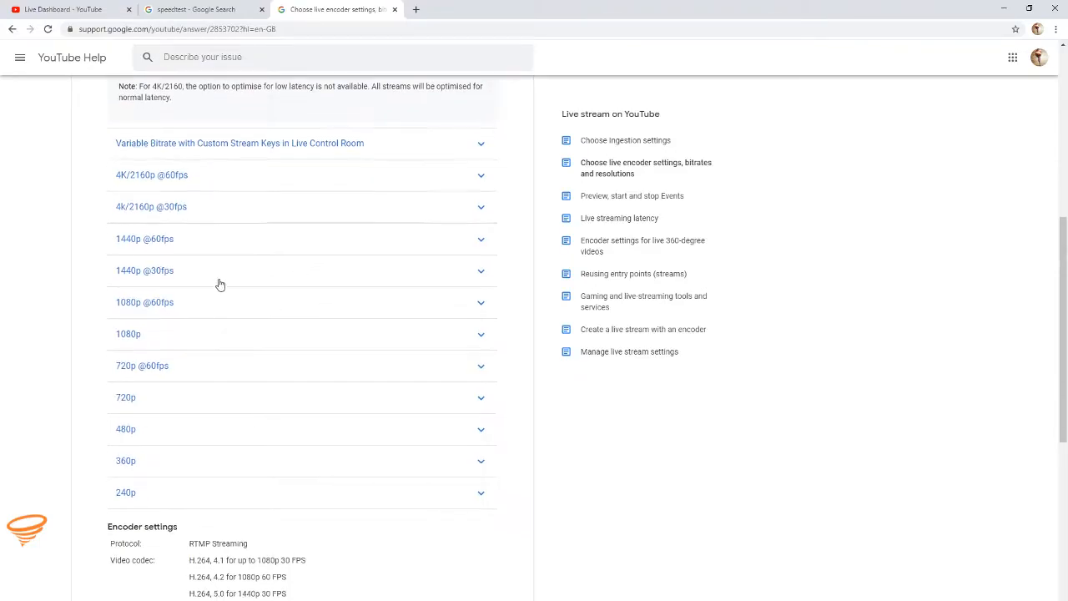
scroll(220, 284, down, 1)
click(161, 201)
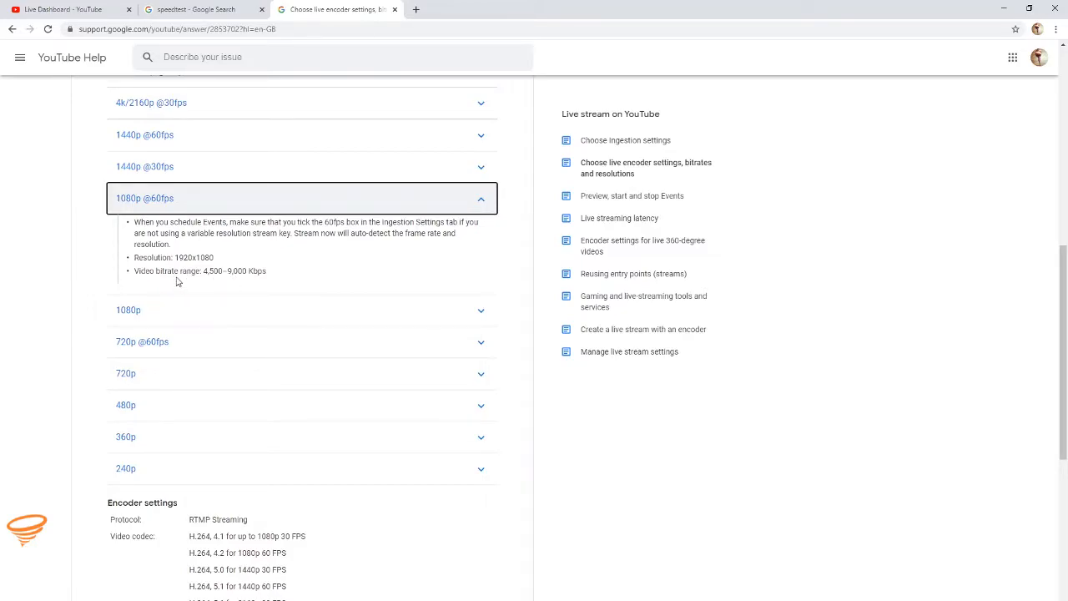
scroll(262, 265, down, 1)
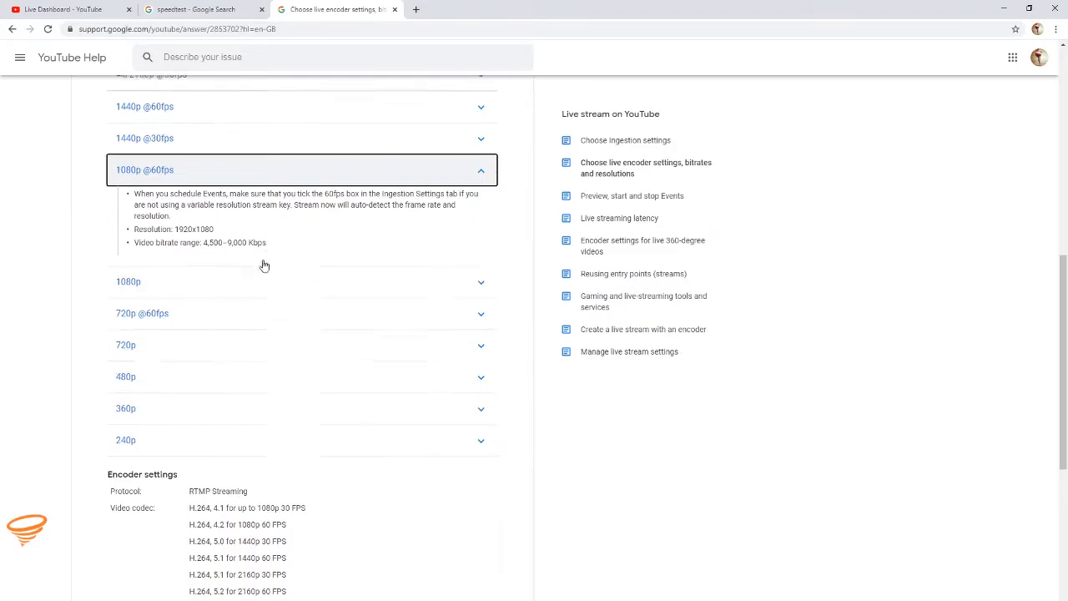
click(259, 265)
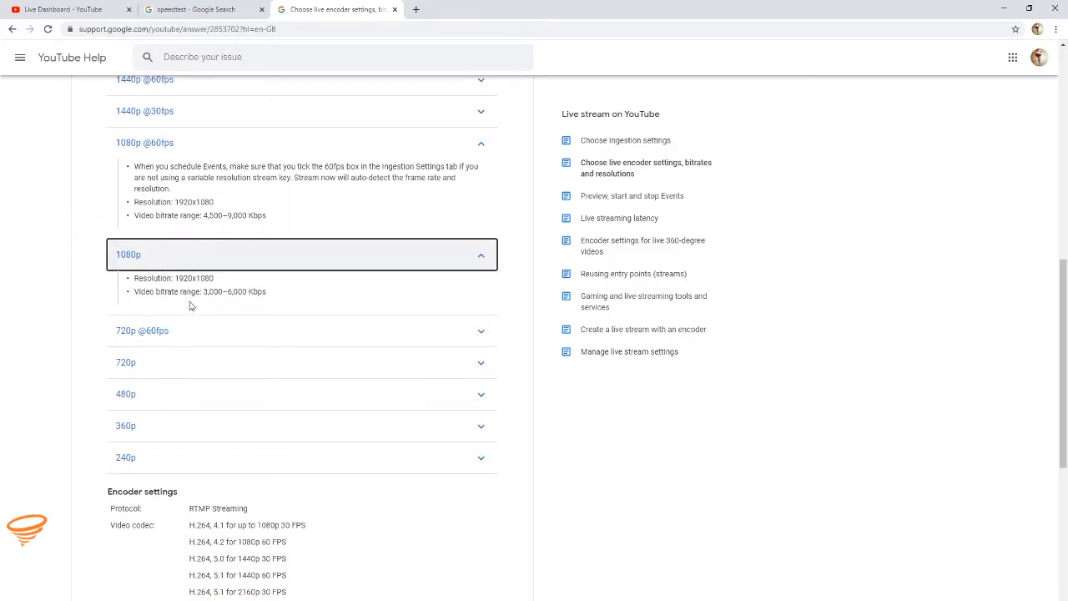
scroll(208, 276, down, 1)
click(167, 287)
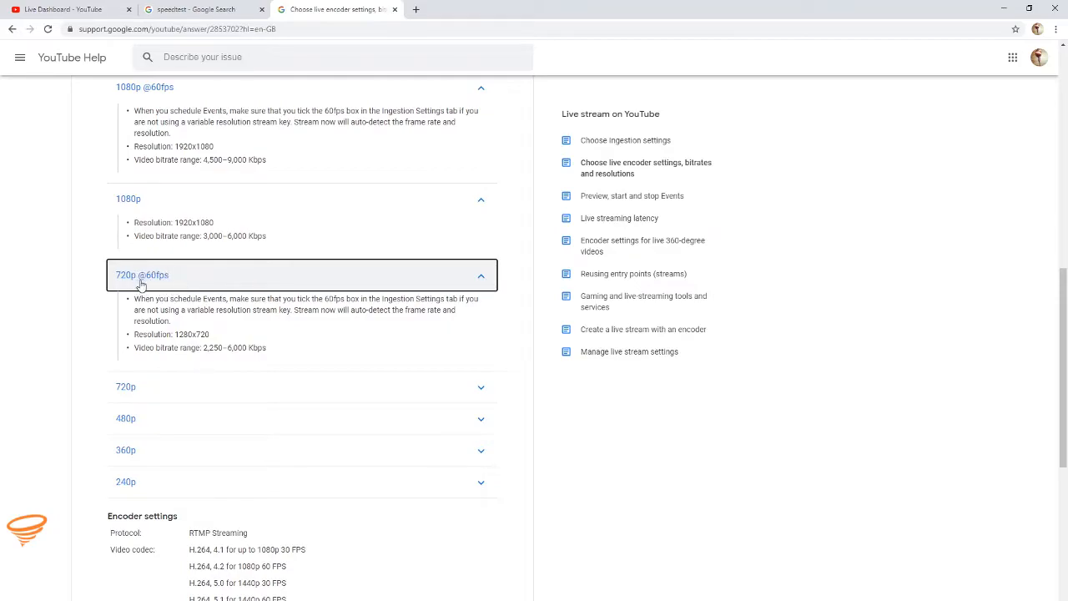
click(140, 389)
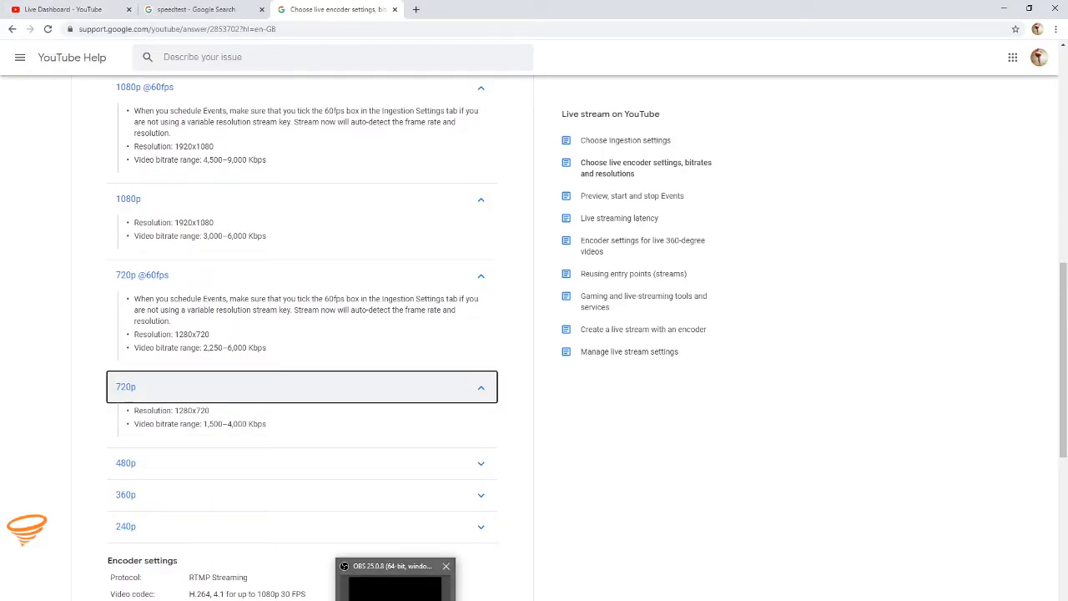
Step: Switch to OBS and, in the video settings, keep the Bicubic downscale filter and set the common FPS value to 30
click(397, 585)
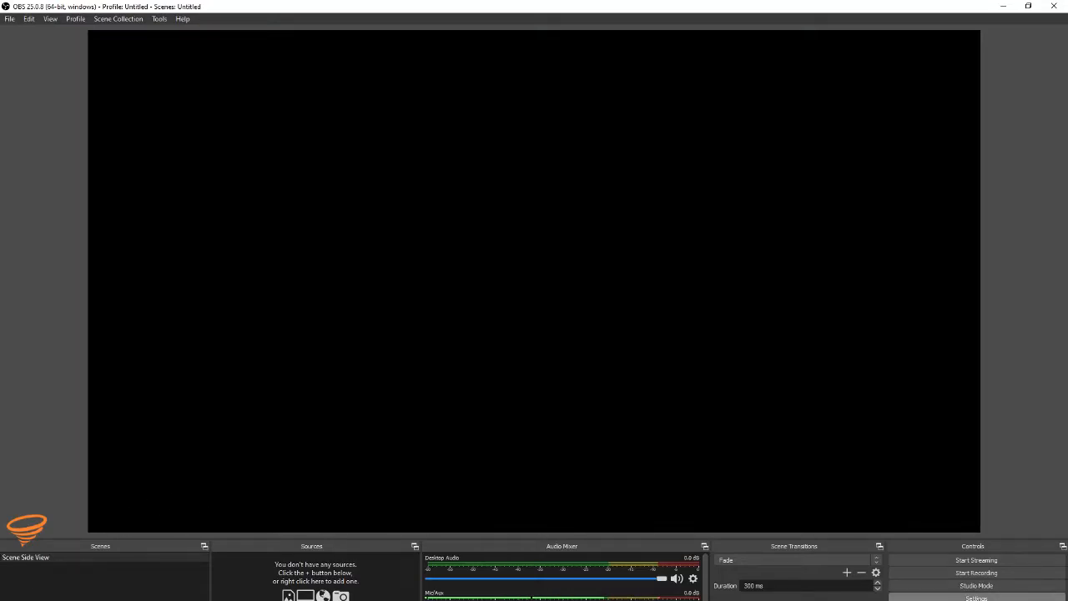
click(976, 597)
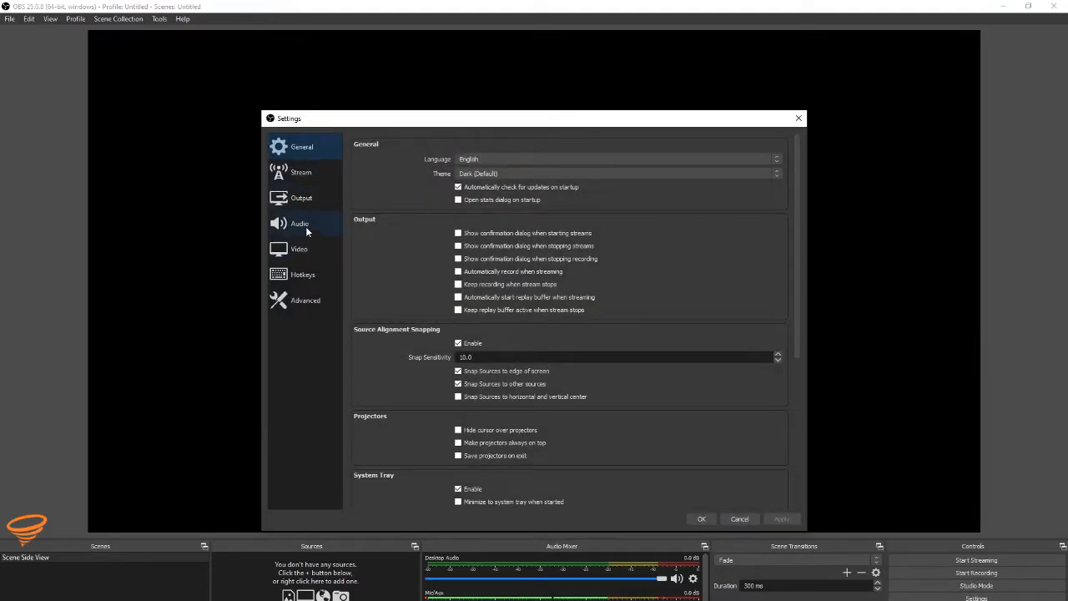
click(301, 252)
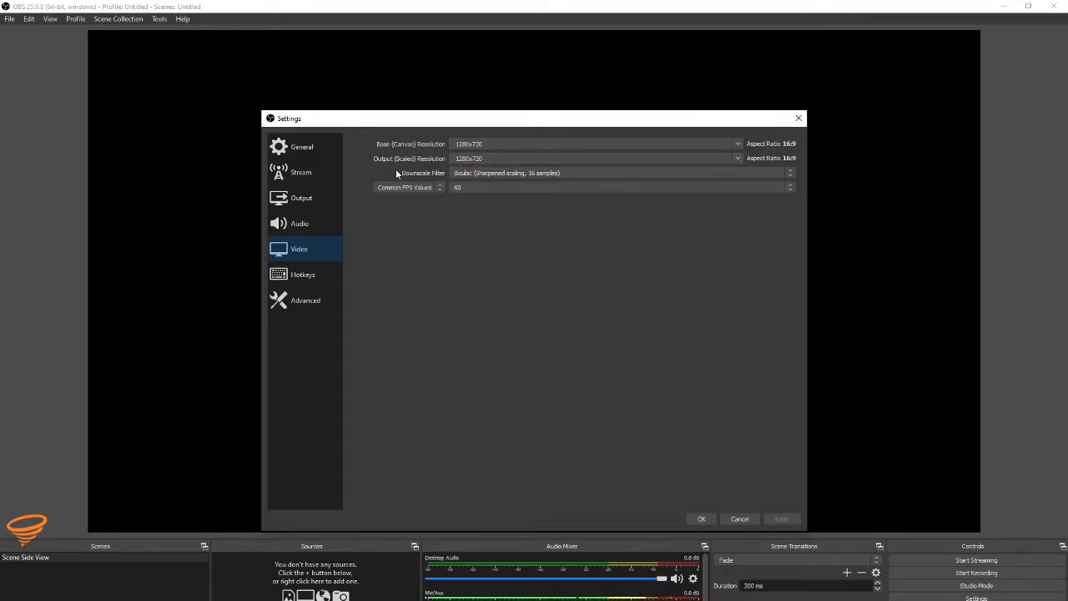
click(473, 173)
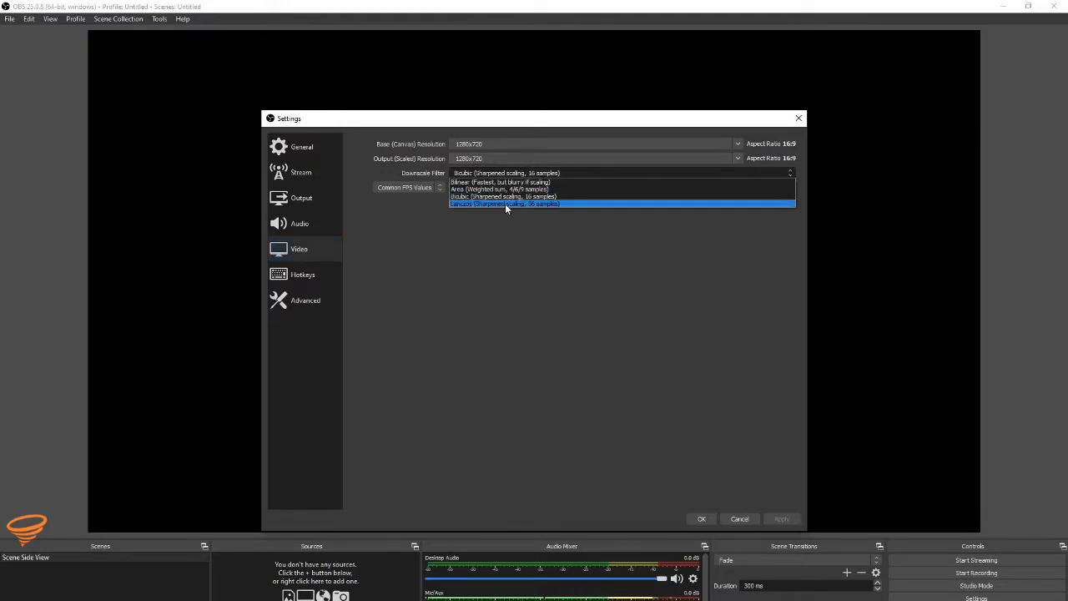
click(572, 170)
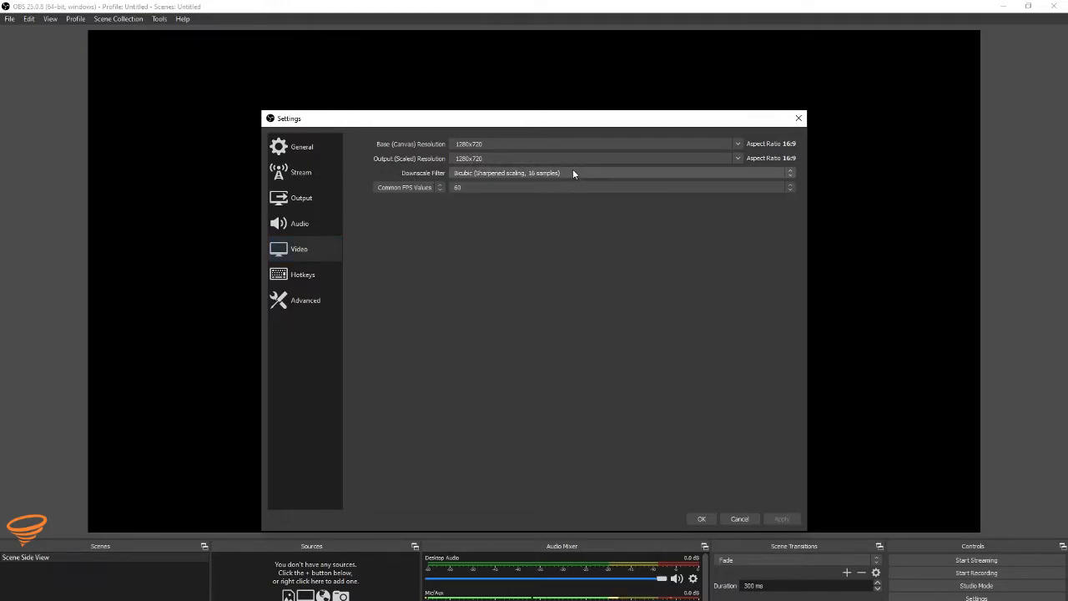
click(461, 187)
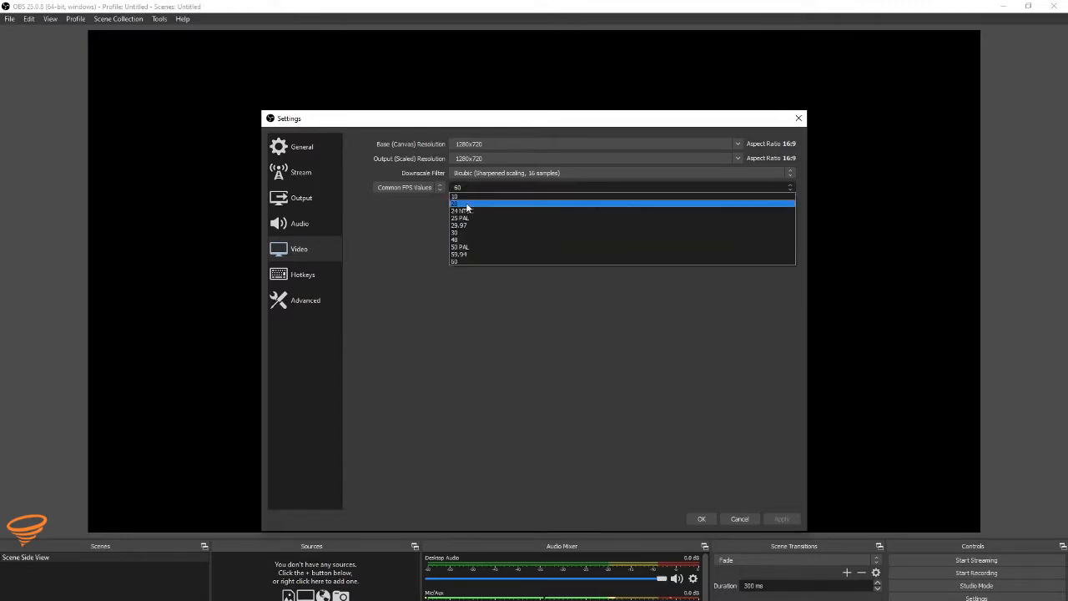
click(478, 234)
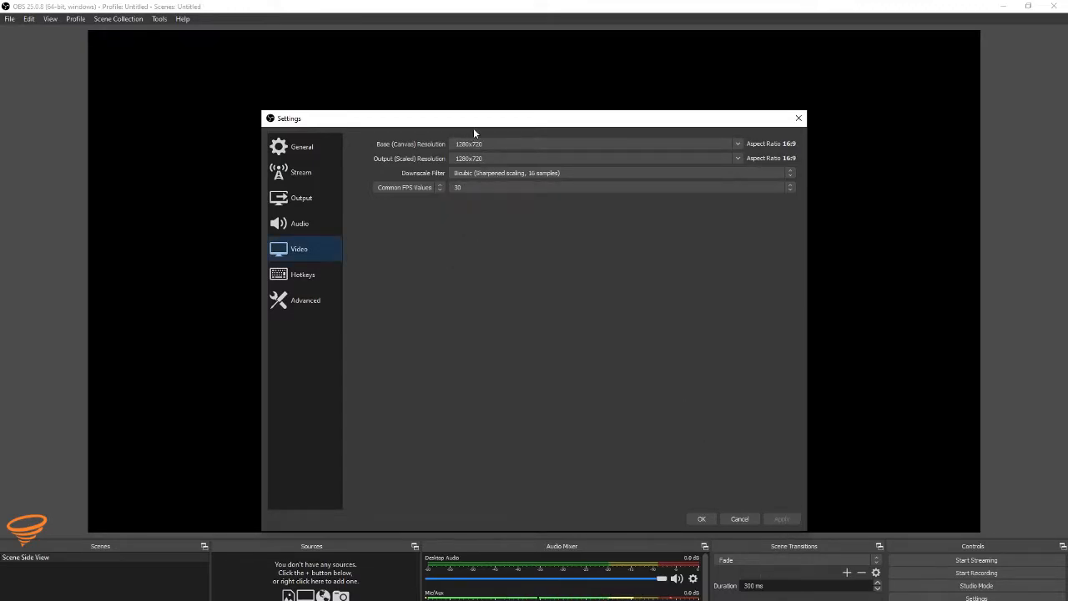
Step: In the output settings, keep the Software (x264) streaming encoder with advanced encoder settings enabled, and apply the changes
click(302, 198)
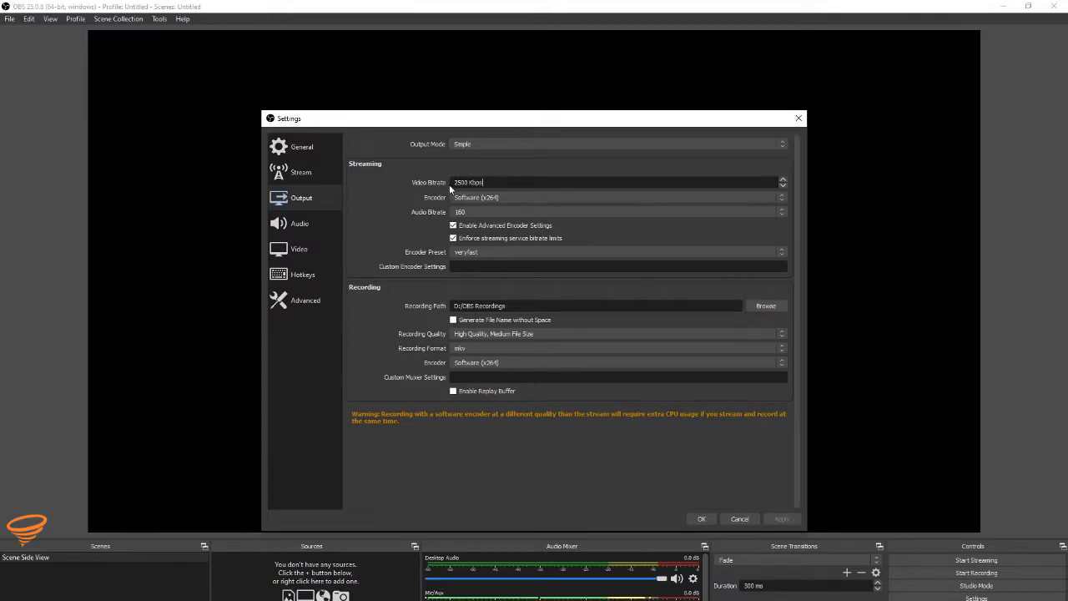
click(508, 198)
click(508, 202)
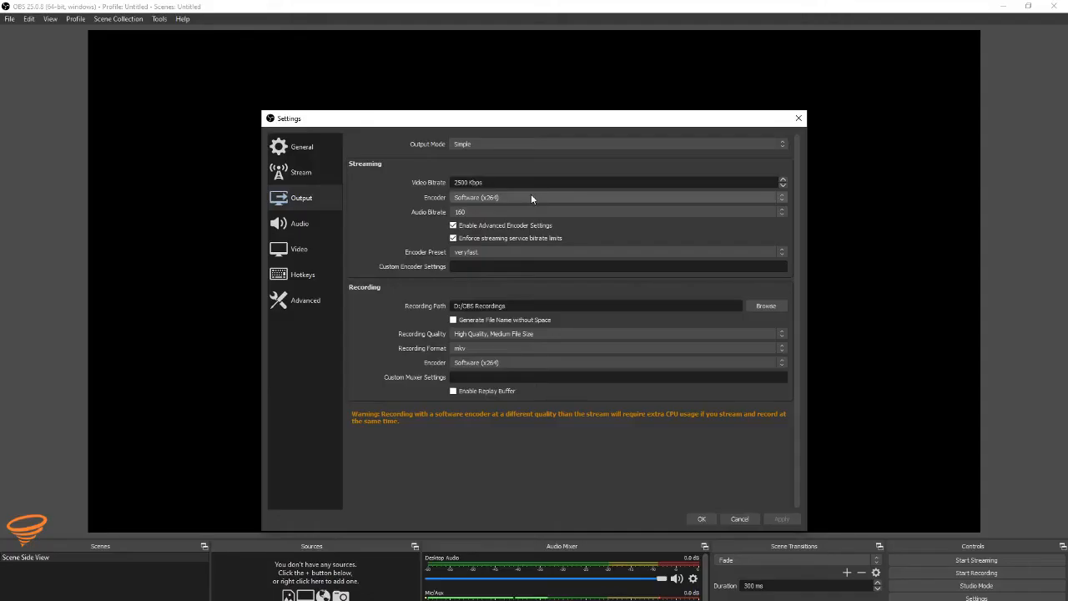
click(491, 226)
click(491, 227)
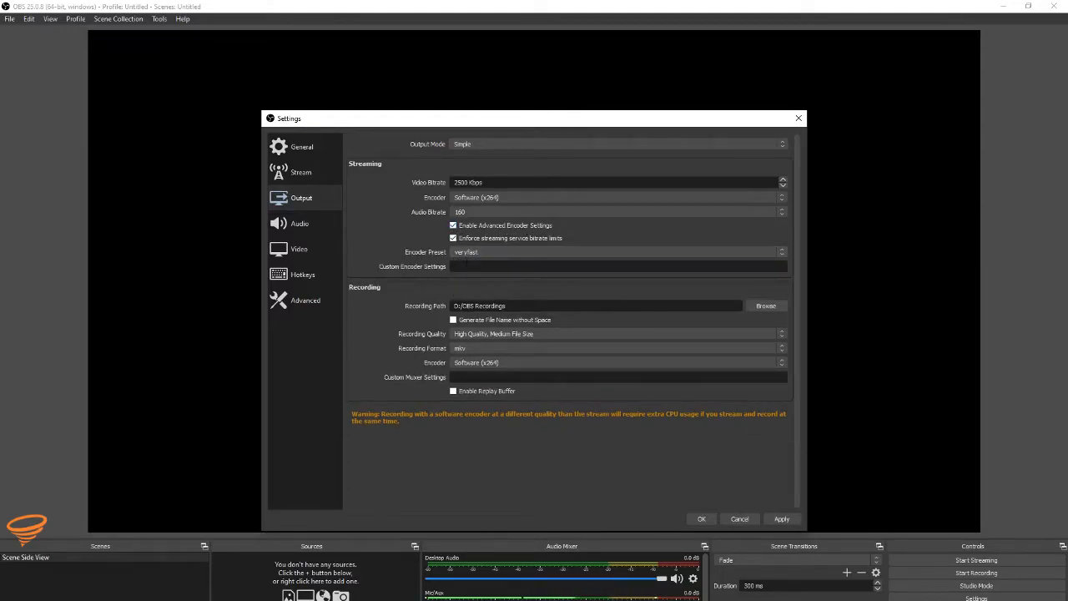
click(783, 519)
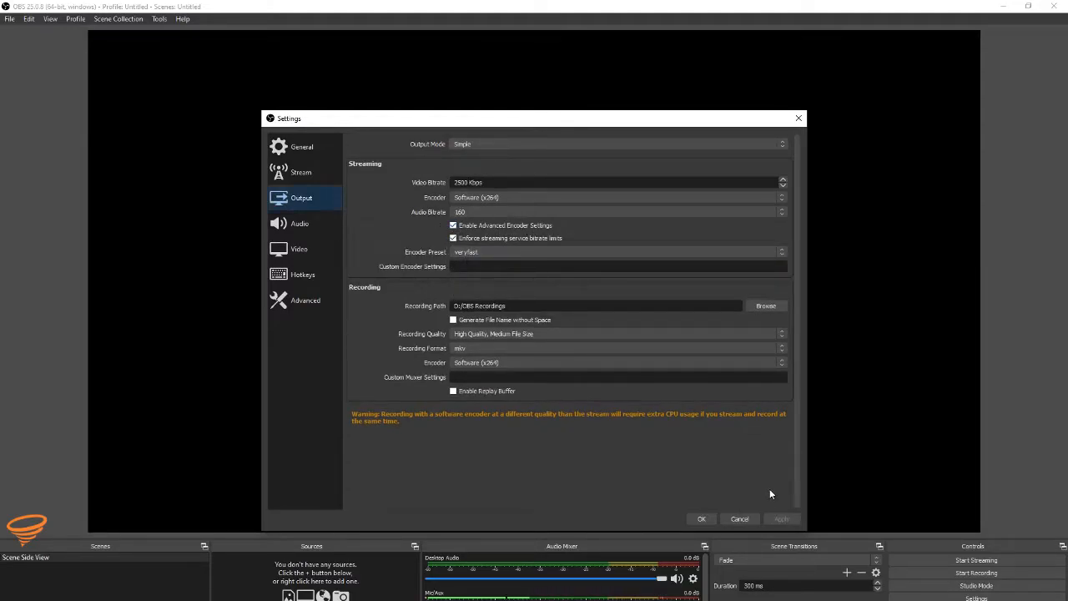
Step: Select YouTube / YouTube Gaming as the streaming service in the stream settings
click(298, 172)
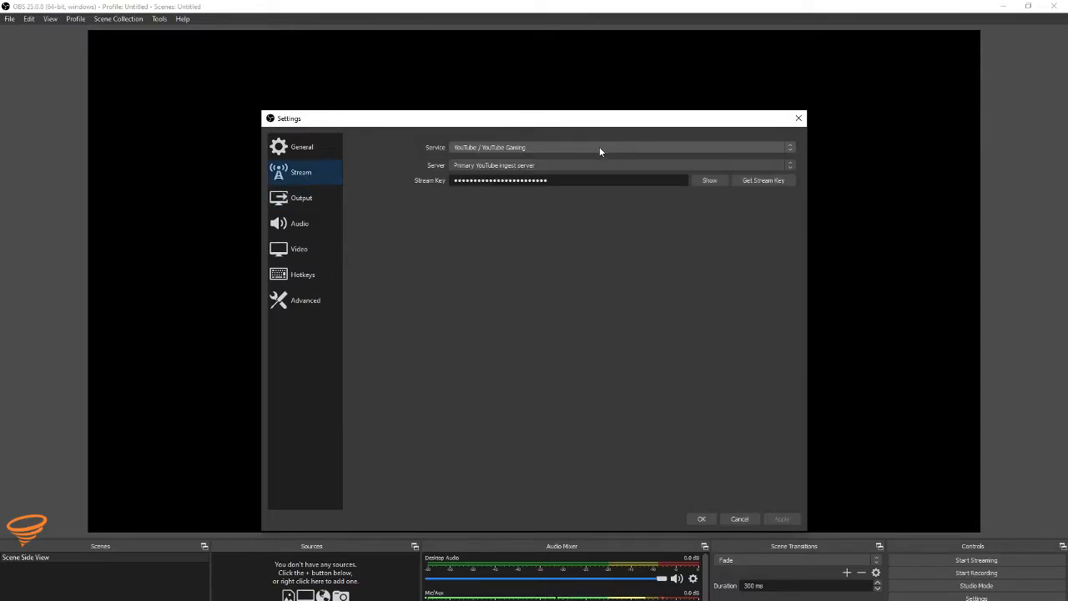
click(470, 148)
click(511, 171)
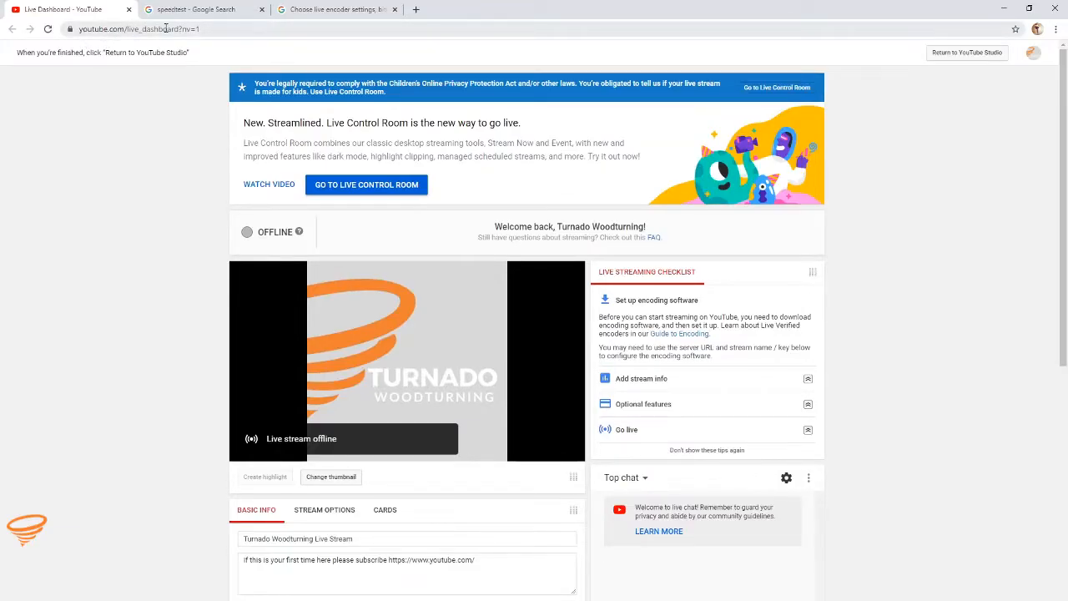
Step: Copy the stream key from the YouTube Live Dashboard's encoder setup, paste it into the OBS stream key field and accept the settings
scroll(490, 123, down, 4)
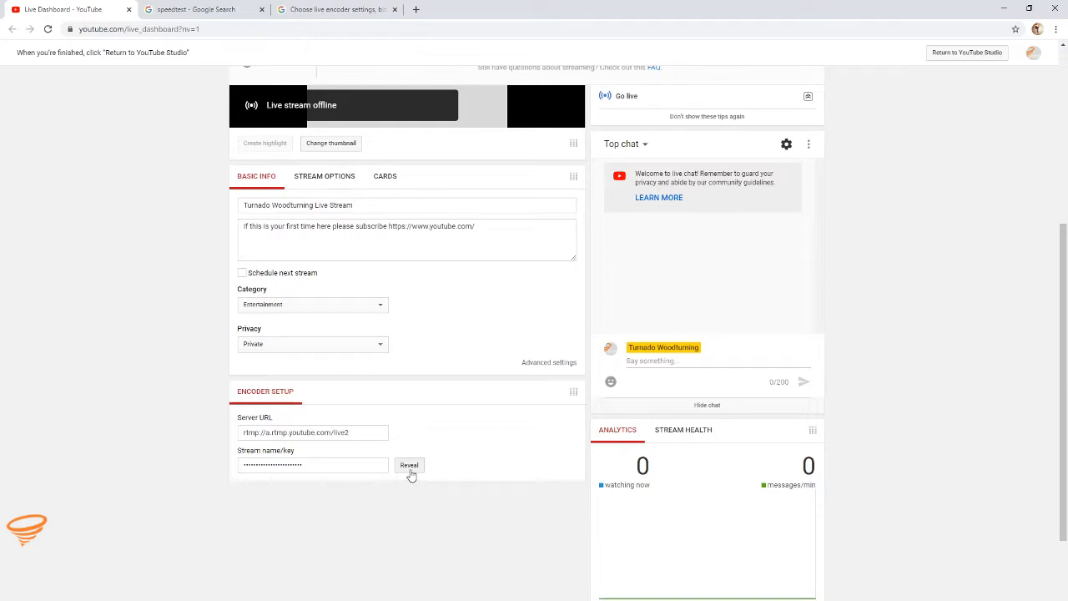
click(278, 465)
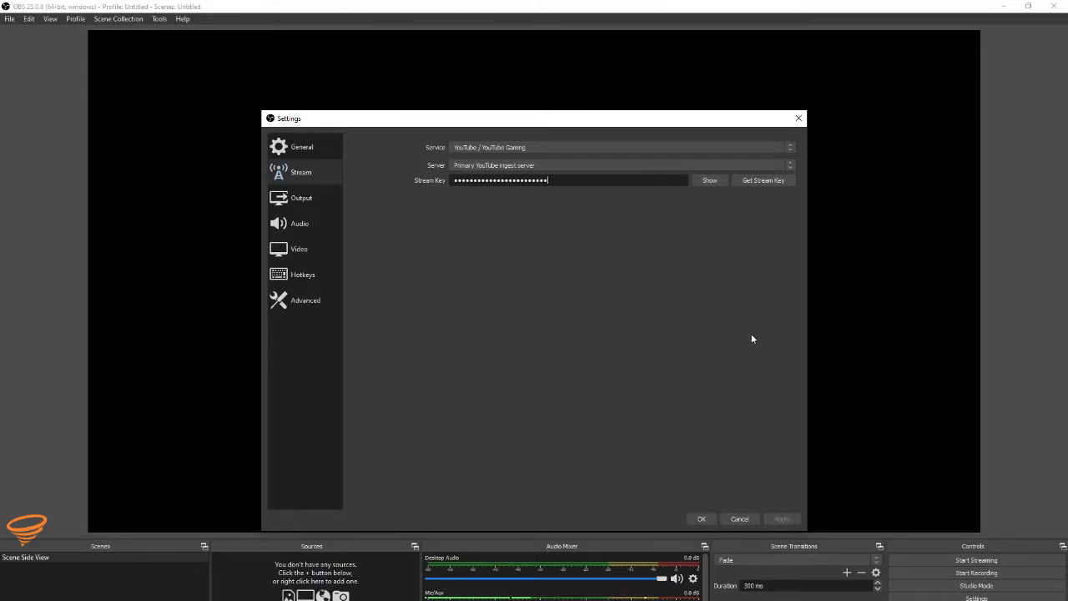
click(701, 518)
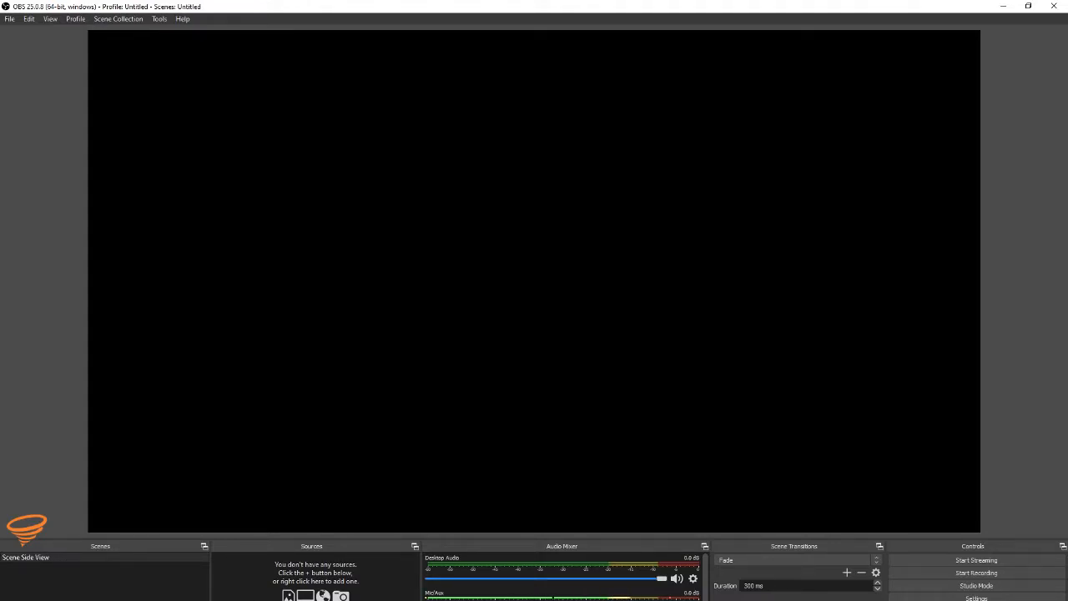
Step: Add a Video Capture Device source to the scene, with GENERAL - UVC as its device
click(219, 599)
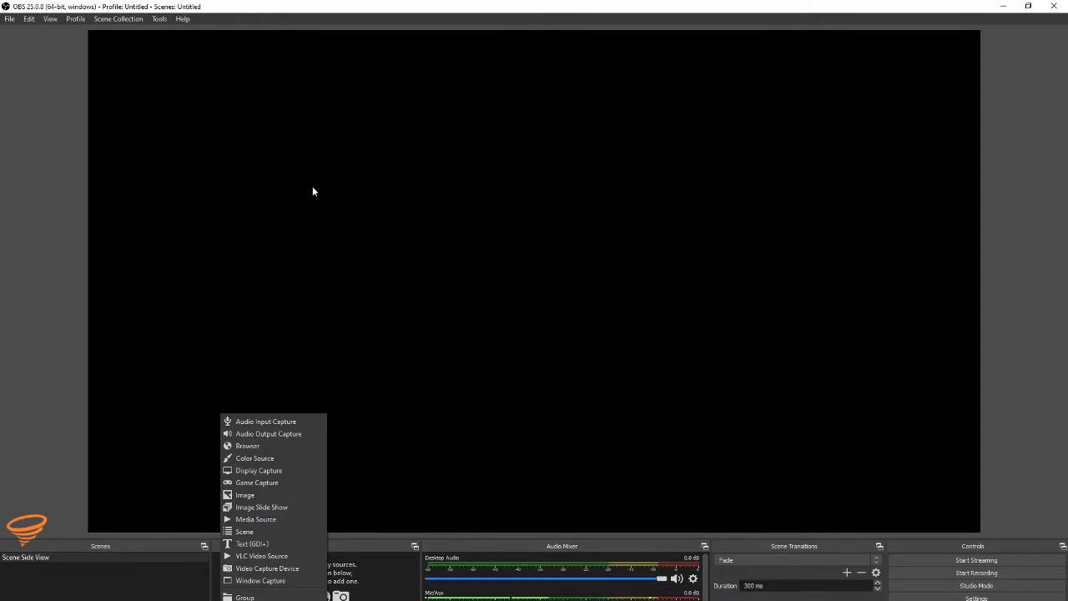
click(268, 568)
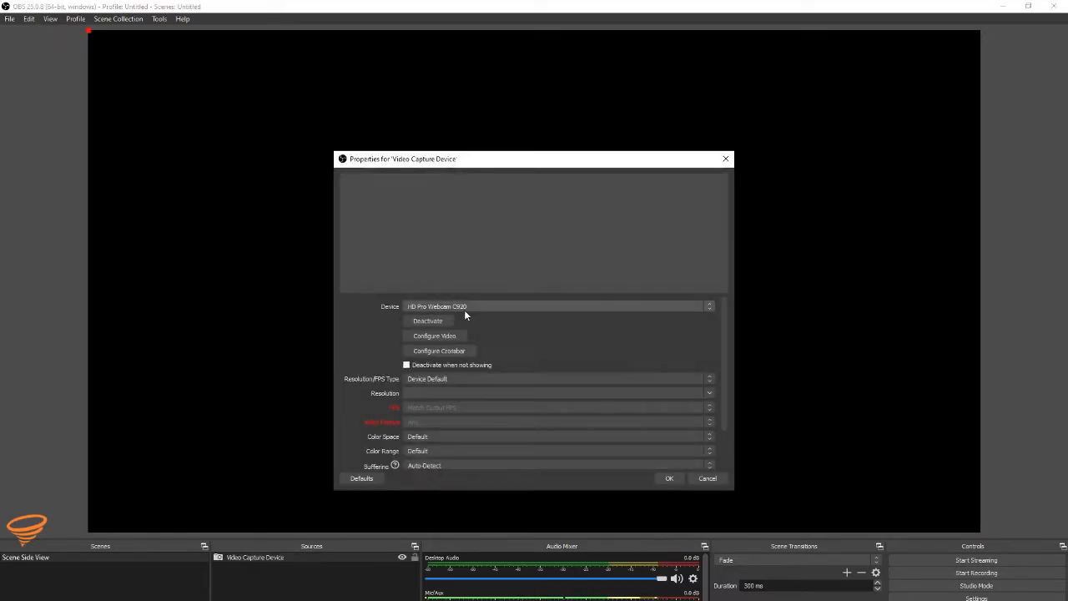
scroll(470, 307, down, 1)
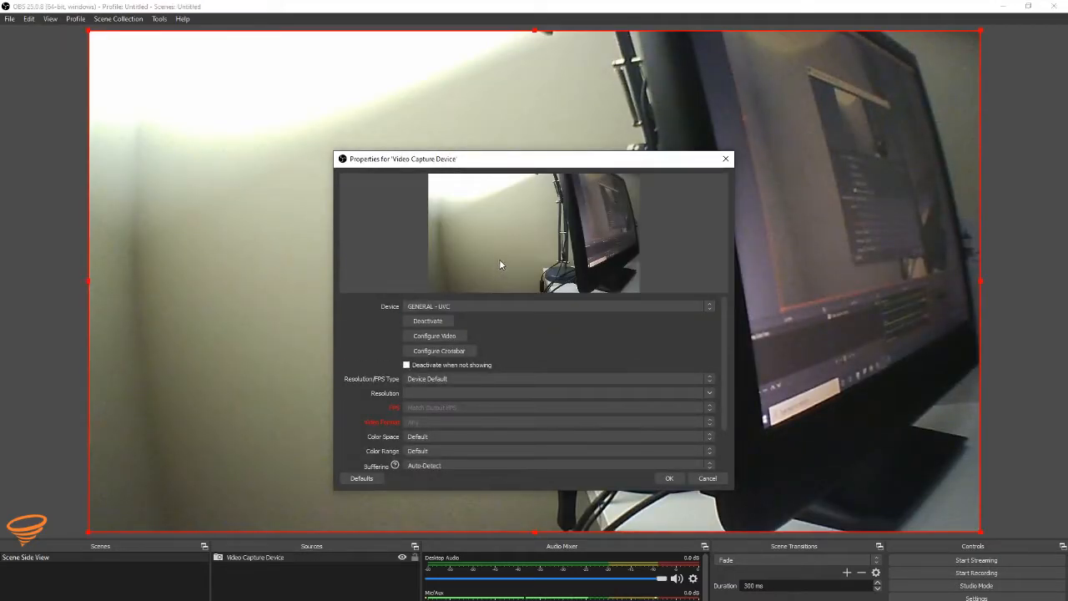
Step: Set the GENERAL - UVC device to custom 1280x720 at 30 FPS with MJPEG video format and 709 color space, and accept the properties
click(427, 379)
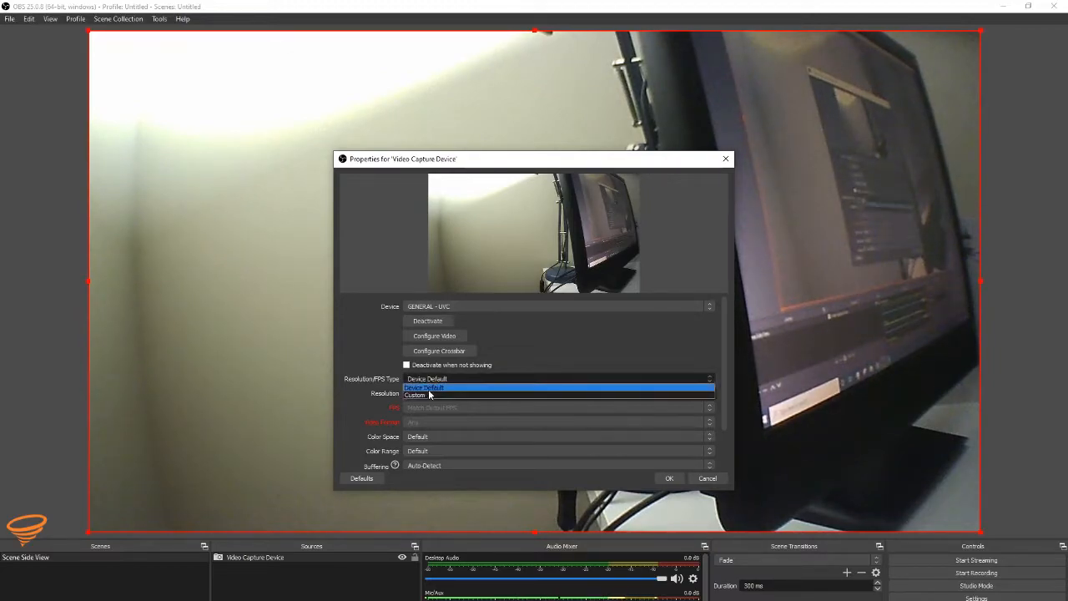
click(431, 394)
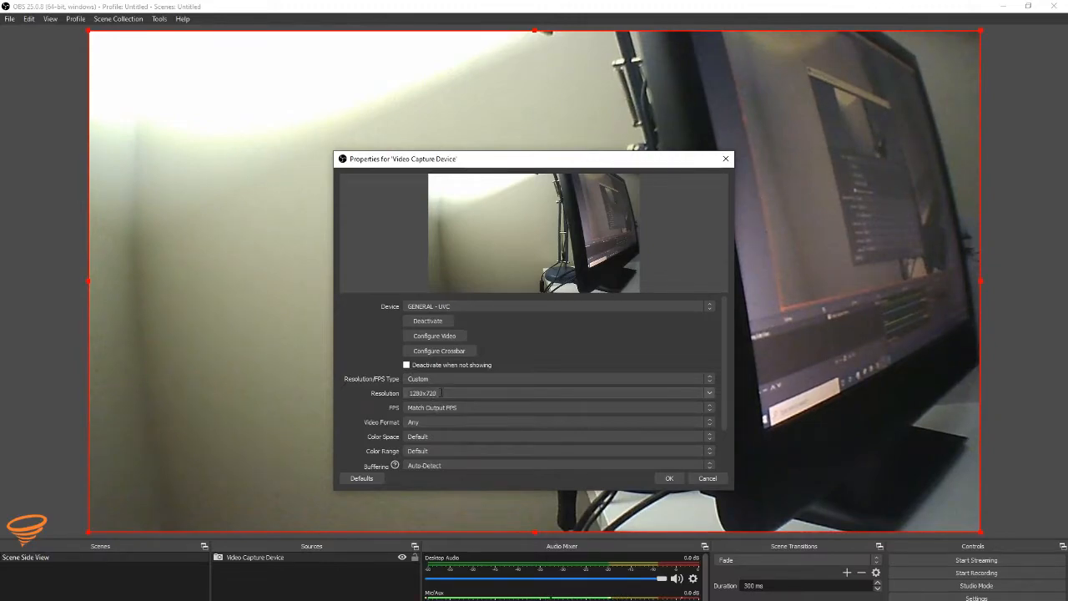
click(450, 407)
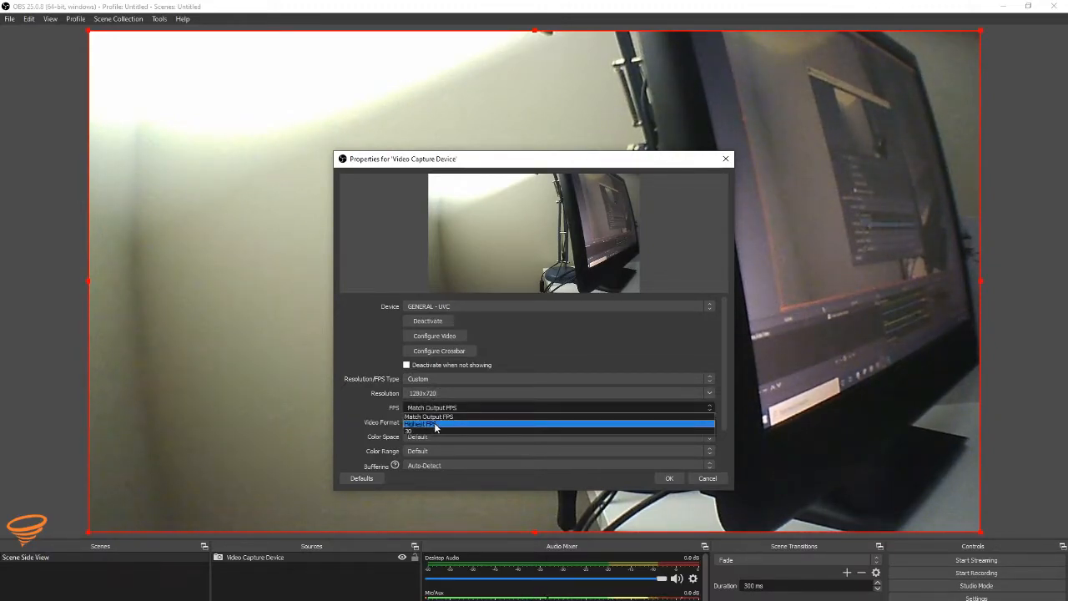
click(422, 432)
scroll(440, 422, down, 1)
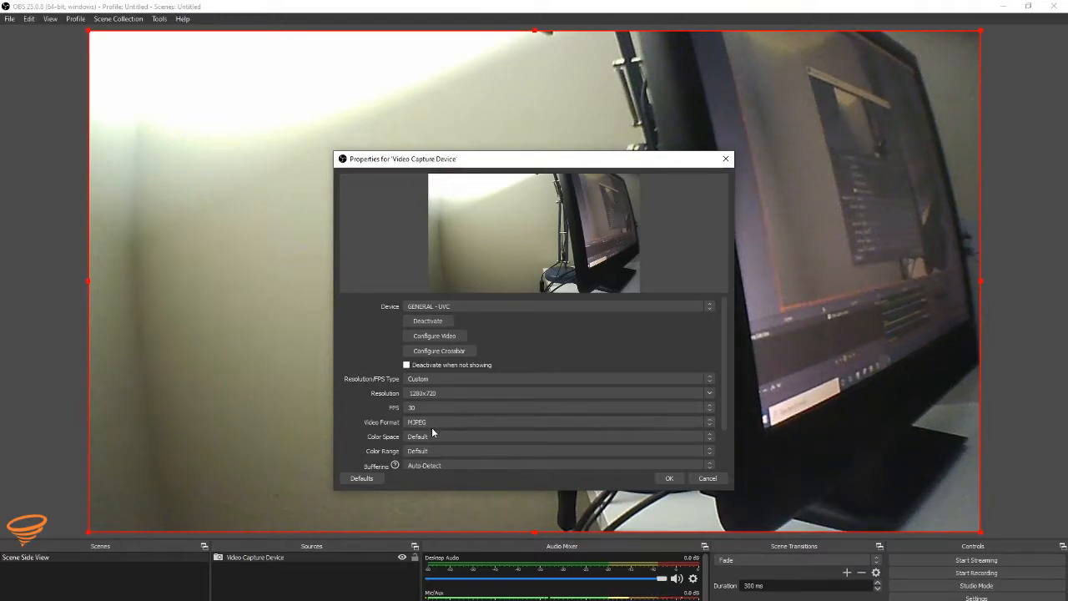
click(433, 436)
click(423, 454)
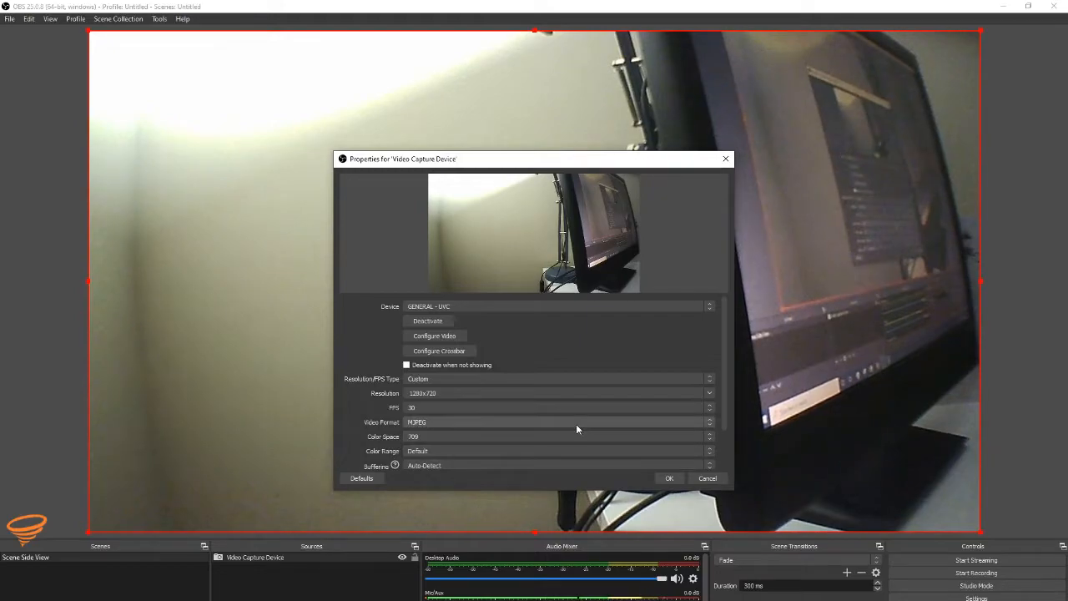
click(673, 479)
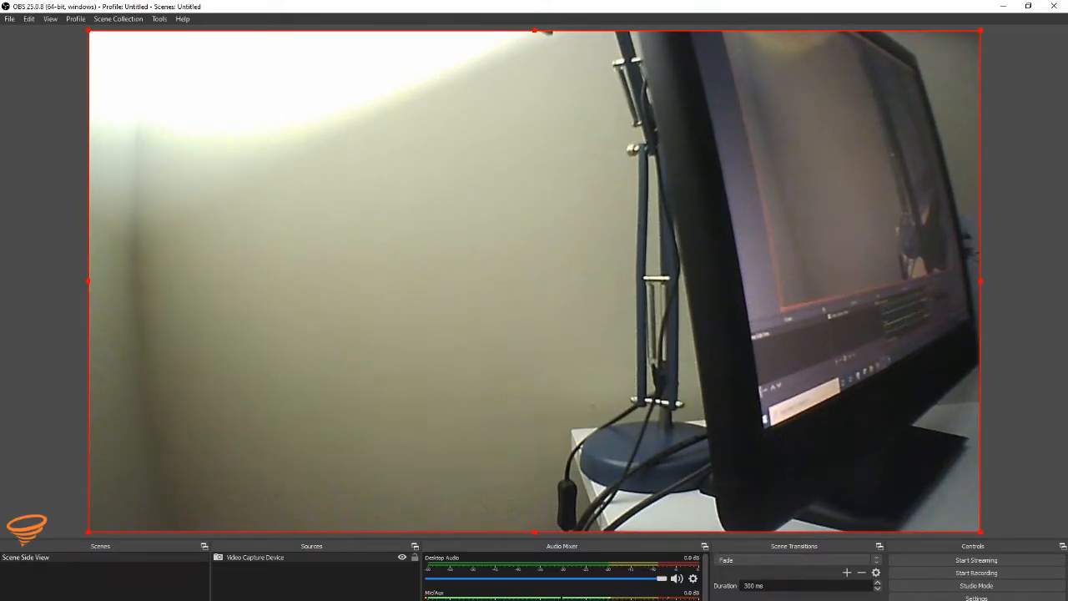
Step: Add a new scene named Scene Above Lathe
click(8, 600)
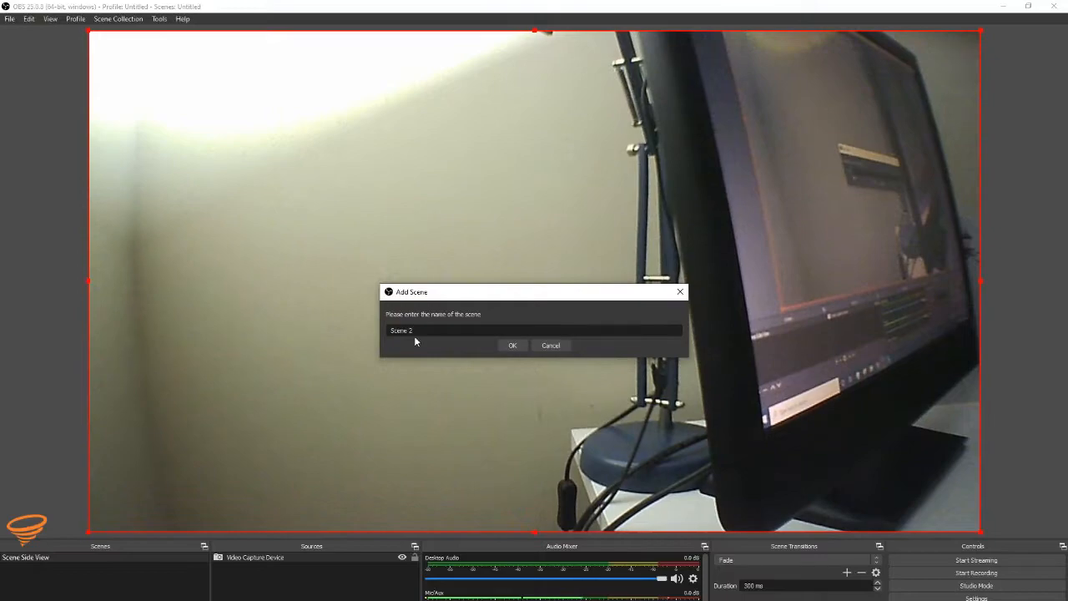
text(Scene Above Lathe)
click(511, 345)
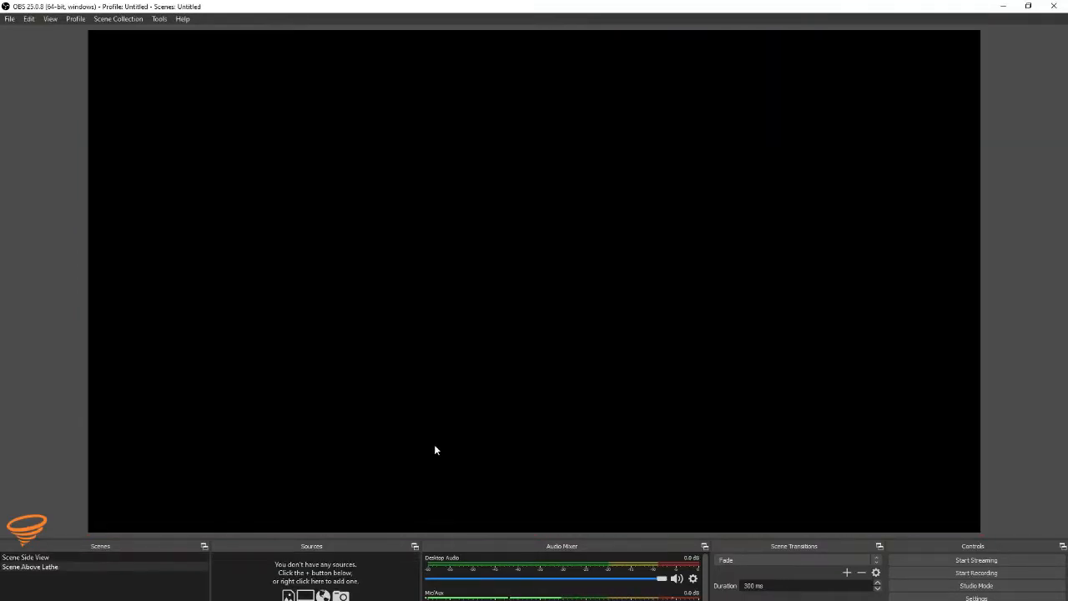
Step: Add a Video Capture Device source named Lathe above Logi1 to the Scene Above Lathe scene
click(221, 600)
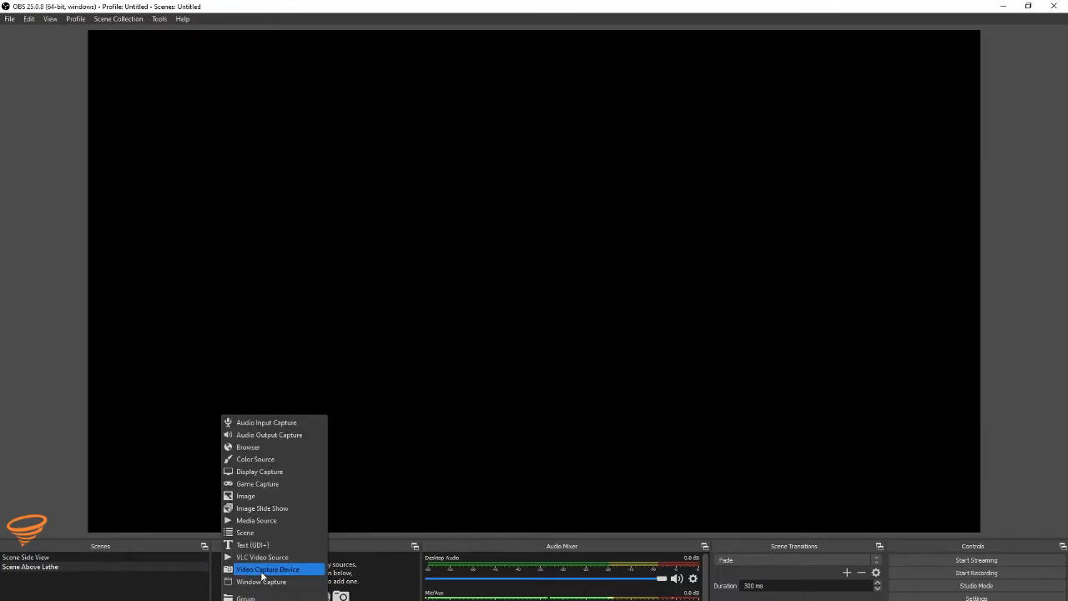
click(268, 570)
text(Lathe above Logi1)
key(Return)
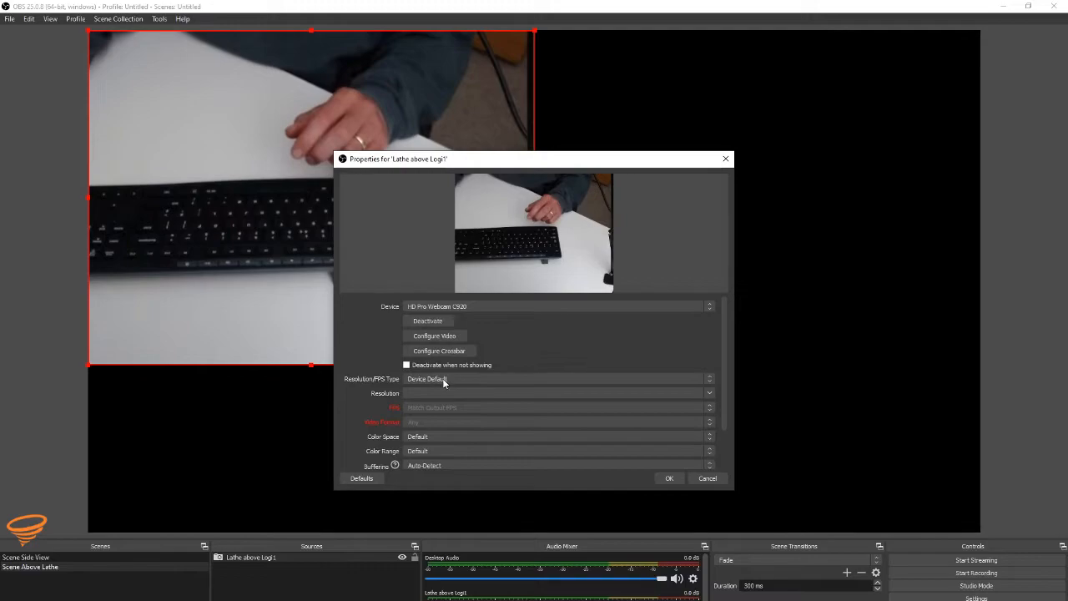
Step: Give the HD Pro Webcam C920 source a custom resolution of 1280x720
click(442, 380)
click(439, 395)
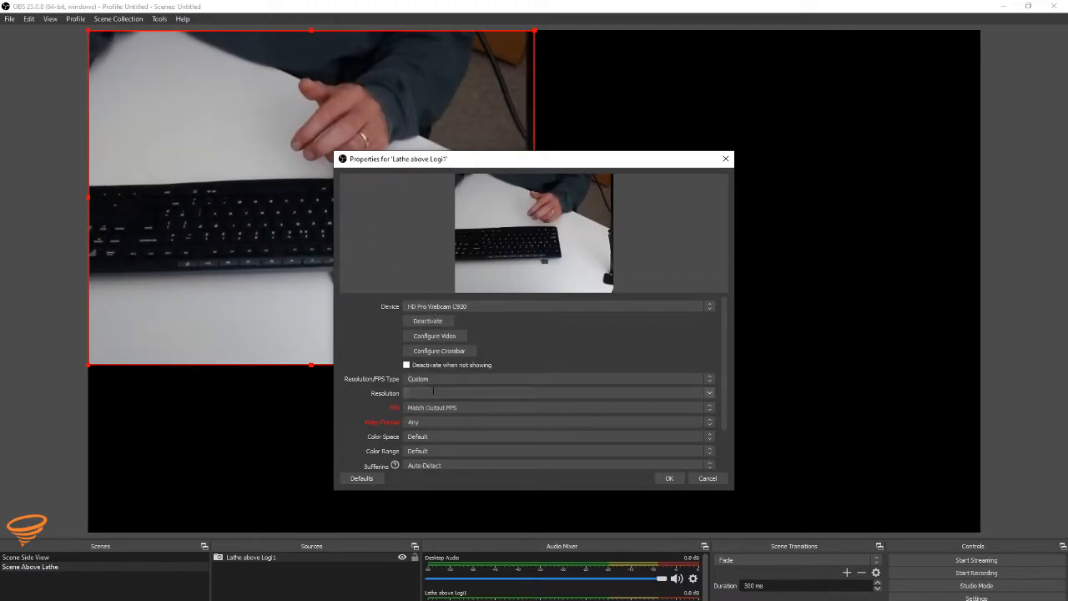
click(448, 393)
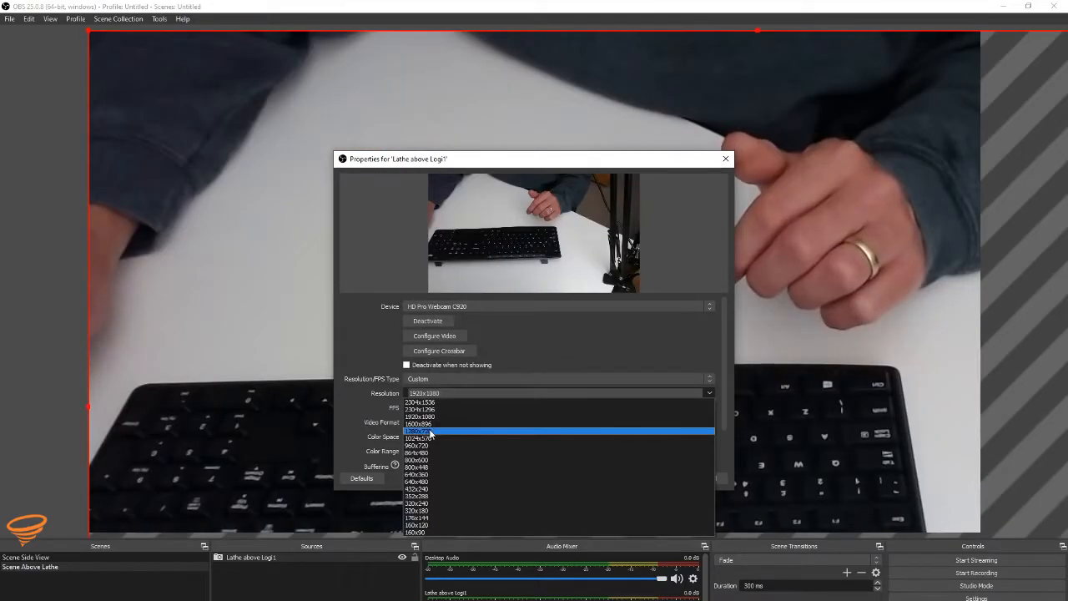
click(433, 430)
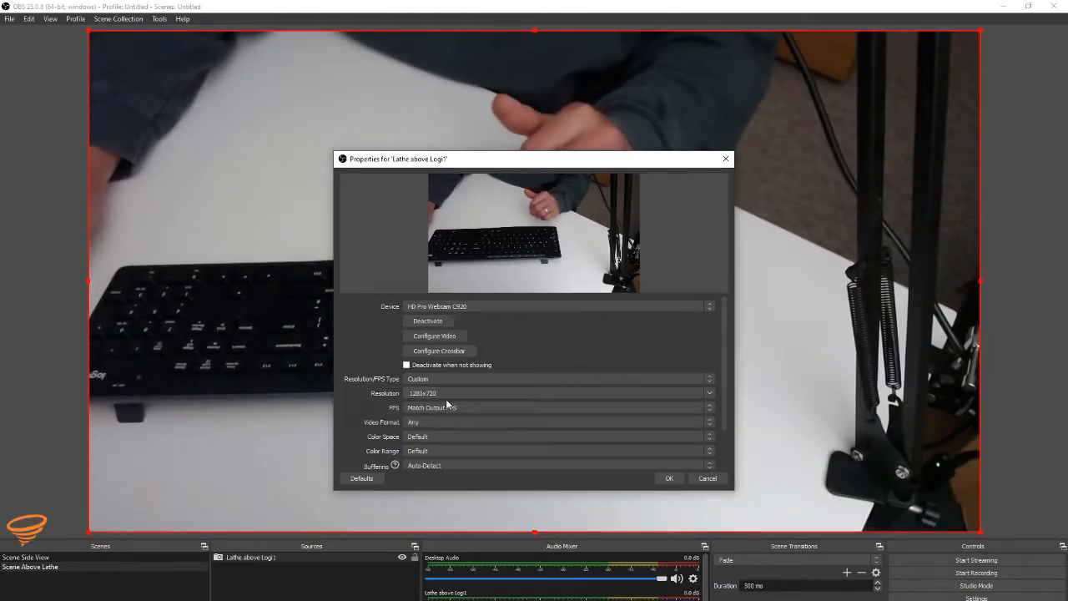
Step: Set the C920 source to 30 FPS, MJPEG video format and 709 color space, and accept the properties
click(451, 409)
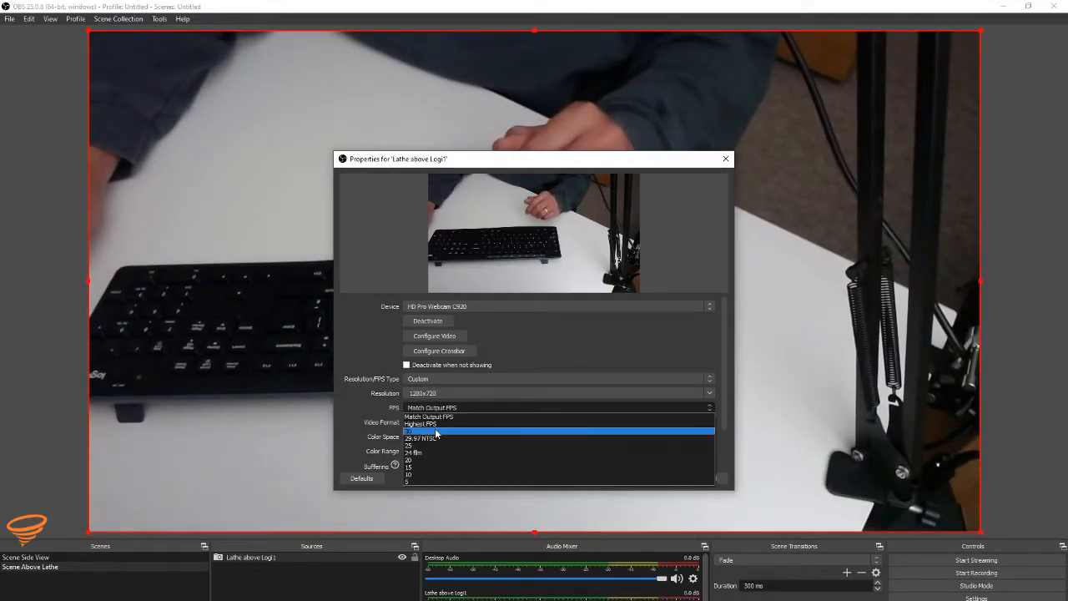
click(435, 431)
click(429, 423)
click(422, 438)
click(428, 437)
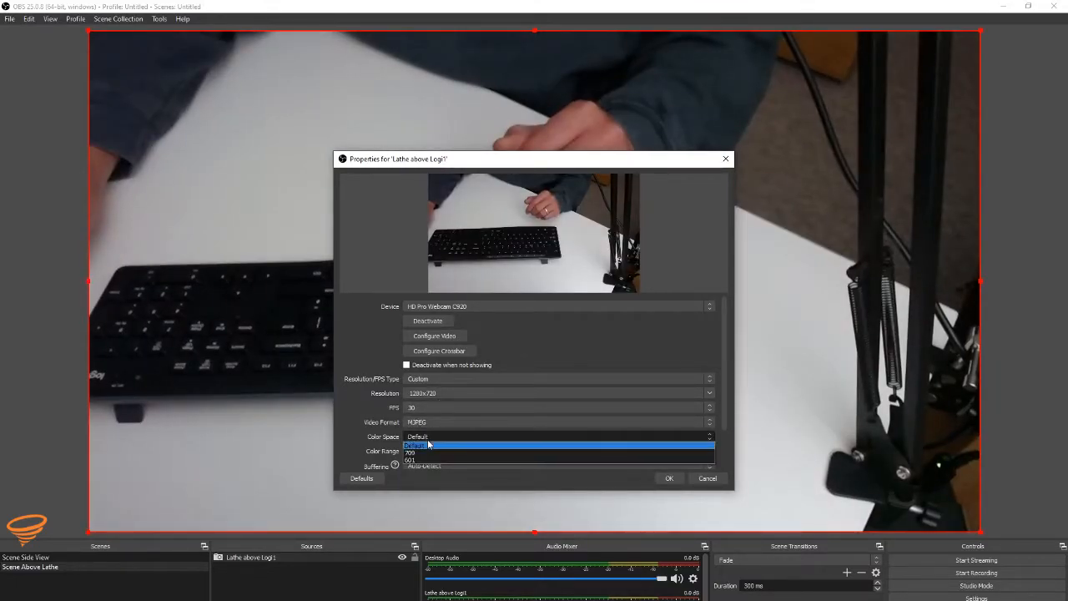
click(427, 451)
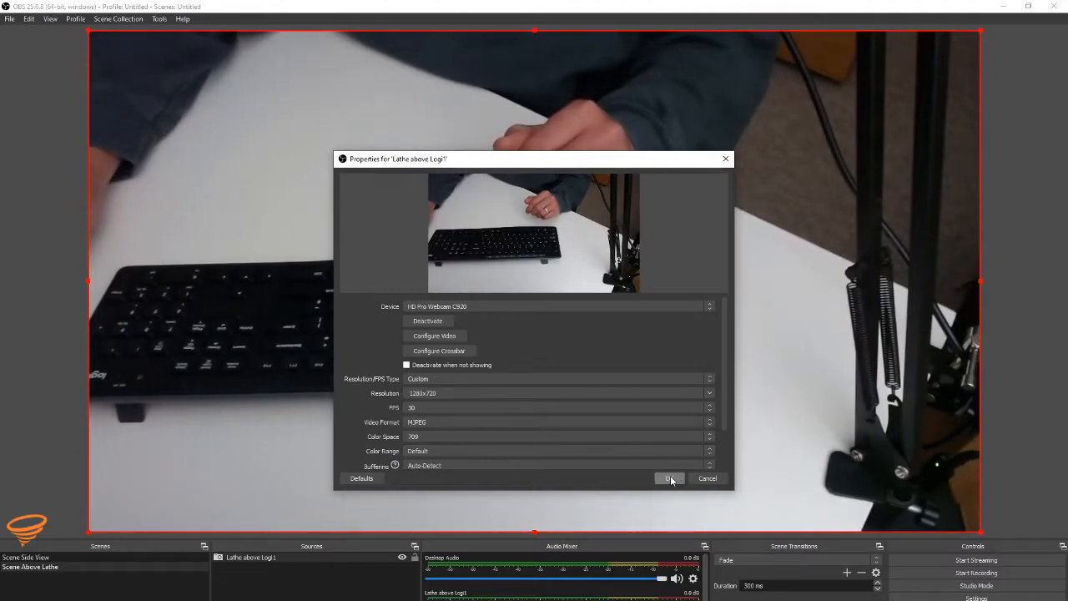
click(669, 479)
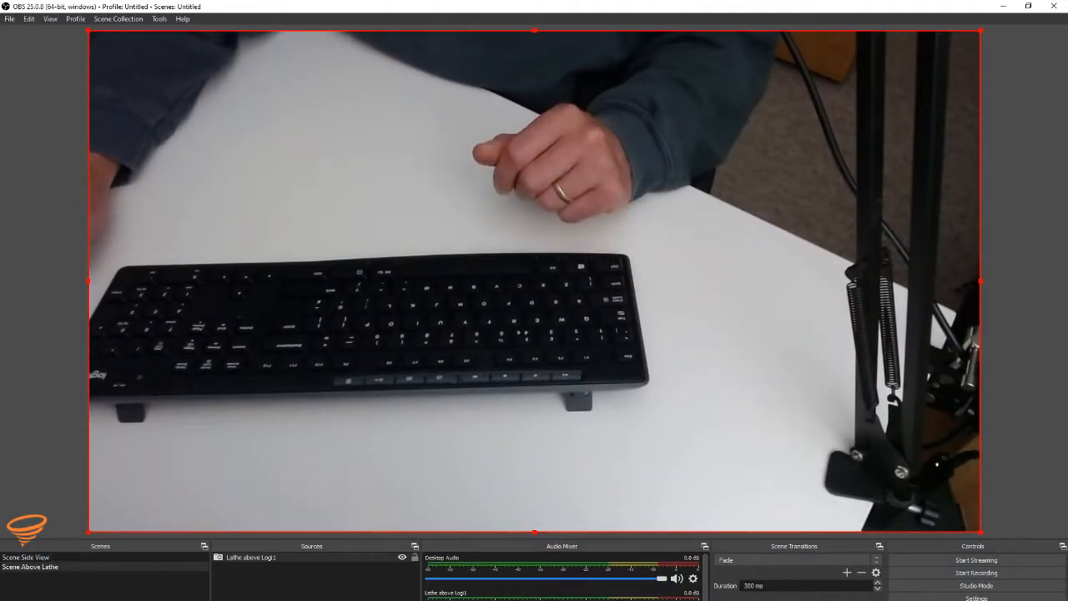
Step: Add another new scene named Scene Opener
click(7, 600)
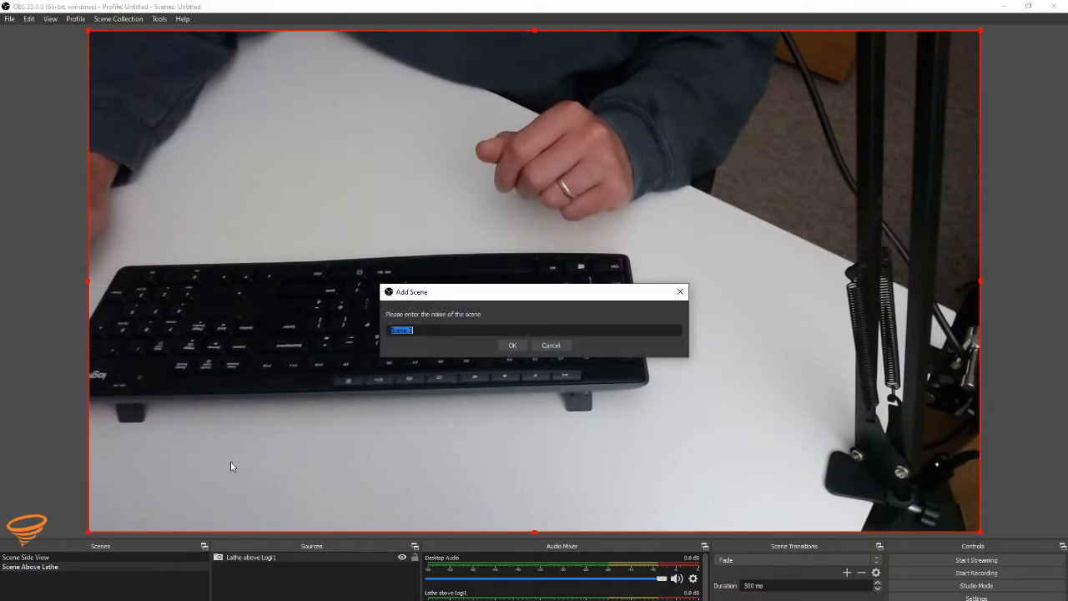
click(432, 330)
key(BackSpace)
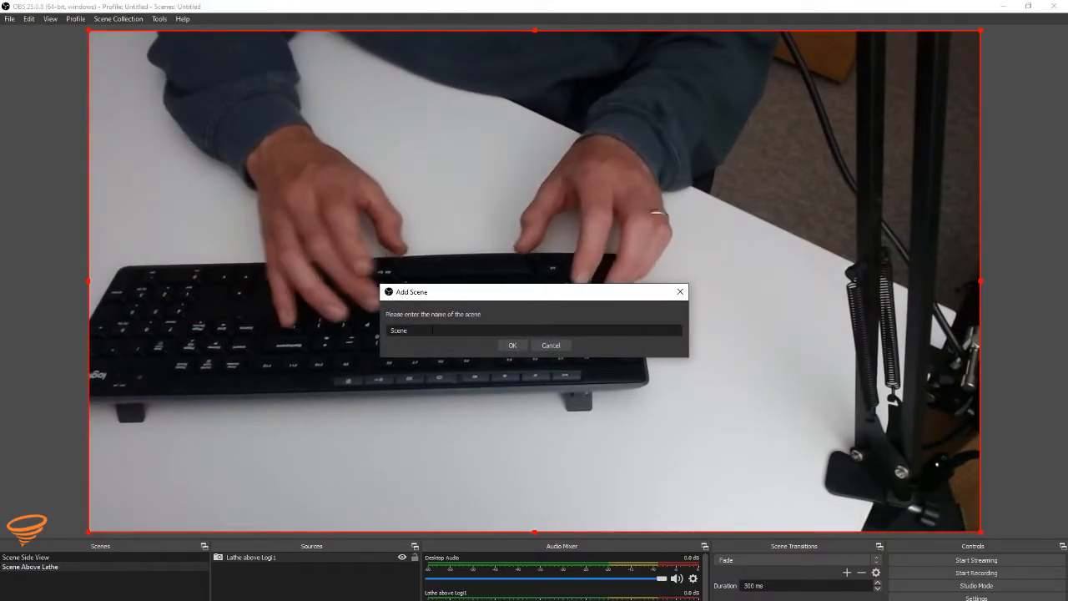
text(Opener)
key(Return)
Step: Add an Image source to Scene Opener using the Very Basic OBS Settings For YouTube Live Streaming thumbnail
click(220, 599)
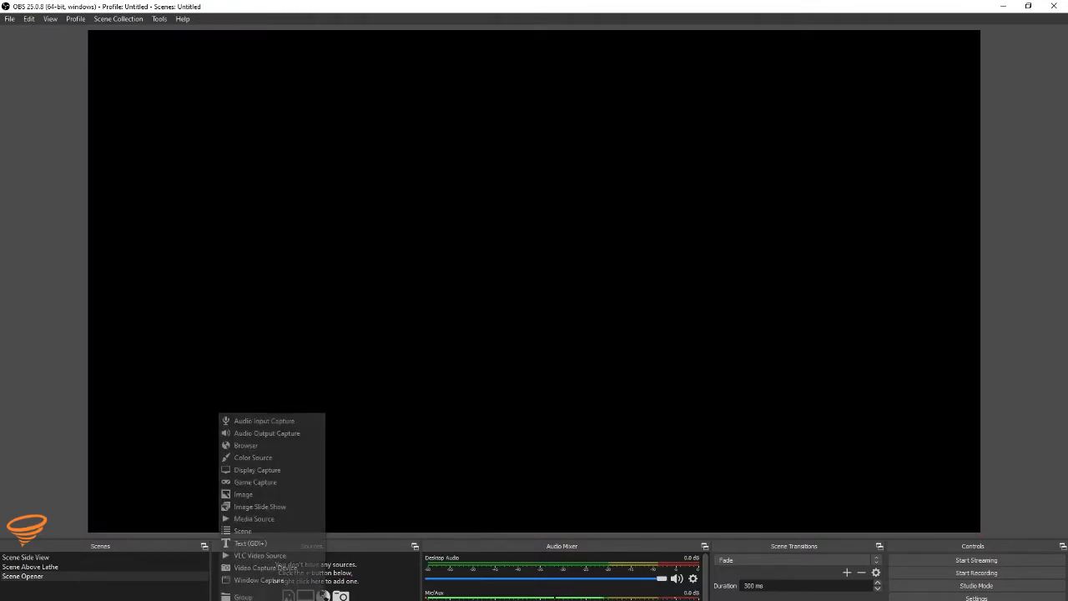
click(243, 494)
key(Return)
click(700, 398)
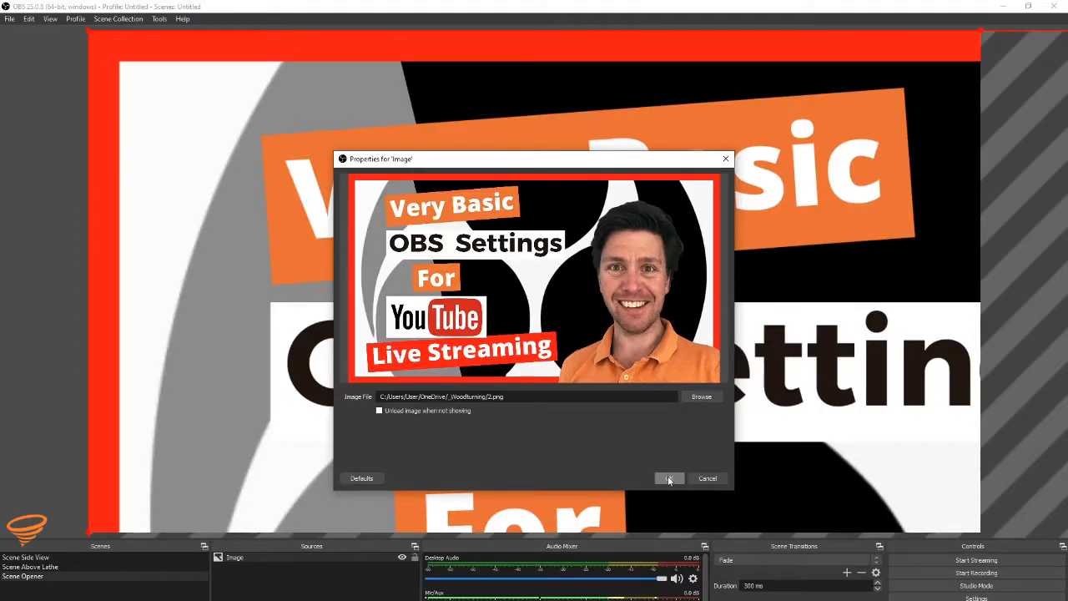
click(668, 478)
Step: Scale the thumbnail image from its corner so it fills the whole canvas
drag(86, 31, 199, 91)
drag(89, 32, 615, 330)
drag(697, 356, 180, 72)
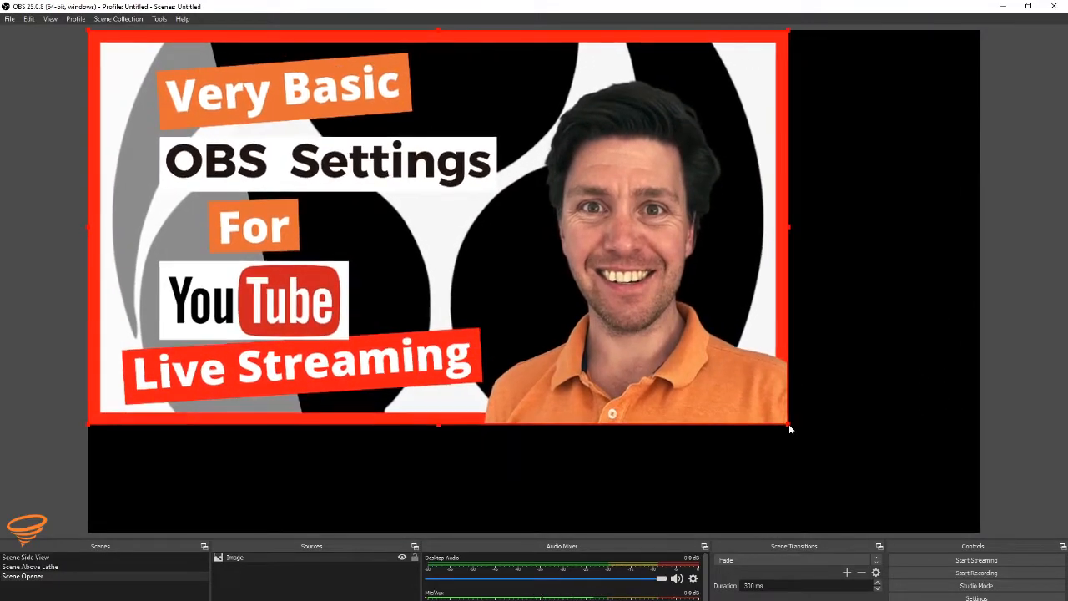
drag(789, 424, 982, 531)
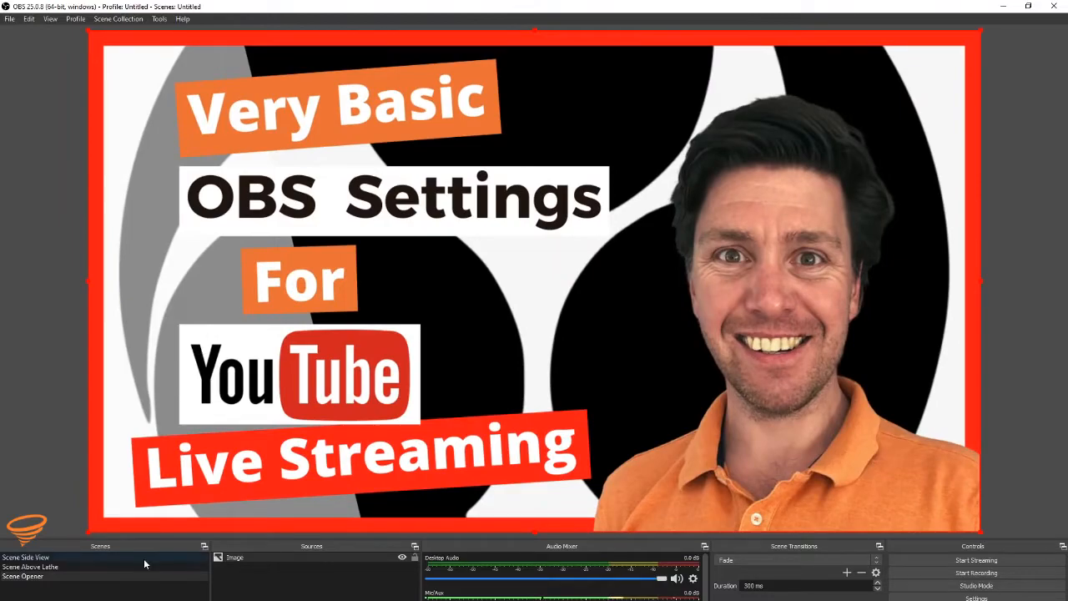
Step: Move Scene Opener to the first place in the scene list and switch through the scenes to Scene Above Lathe
drag(38, 576, 37, 566)
click(36, 600)
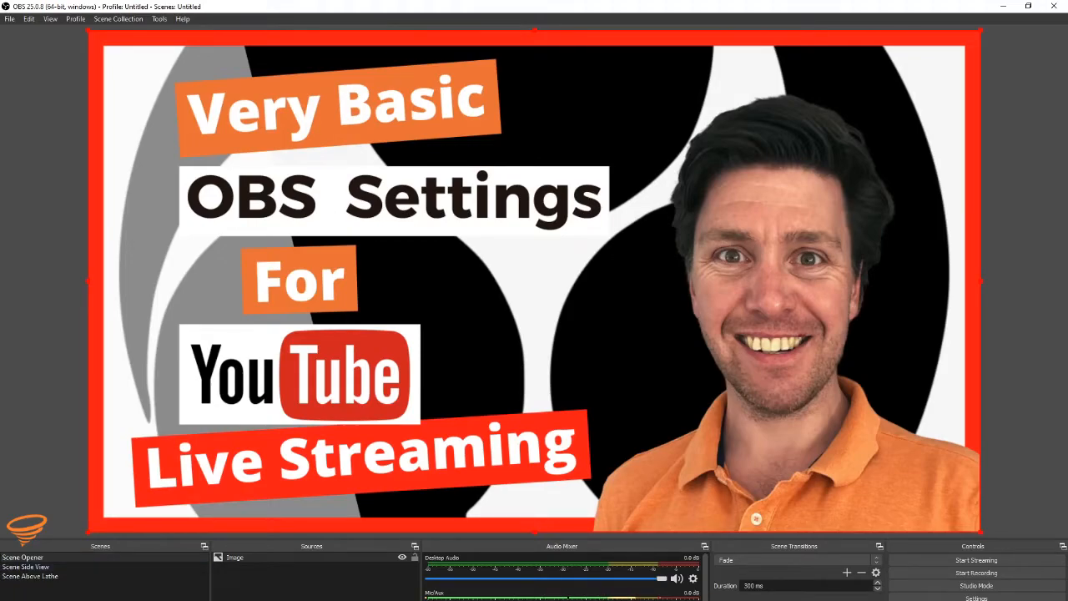
key(Down)
key(Down)
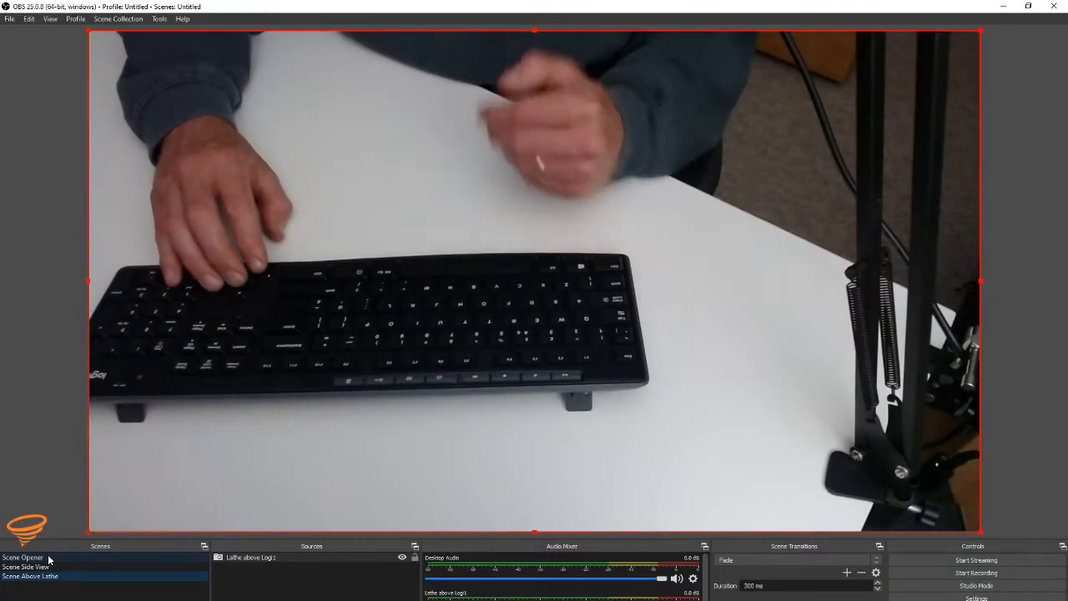
Step: Switch the scene transition to Cut and back to Fade
click(754, 563)
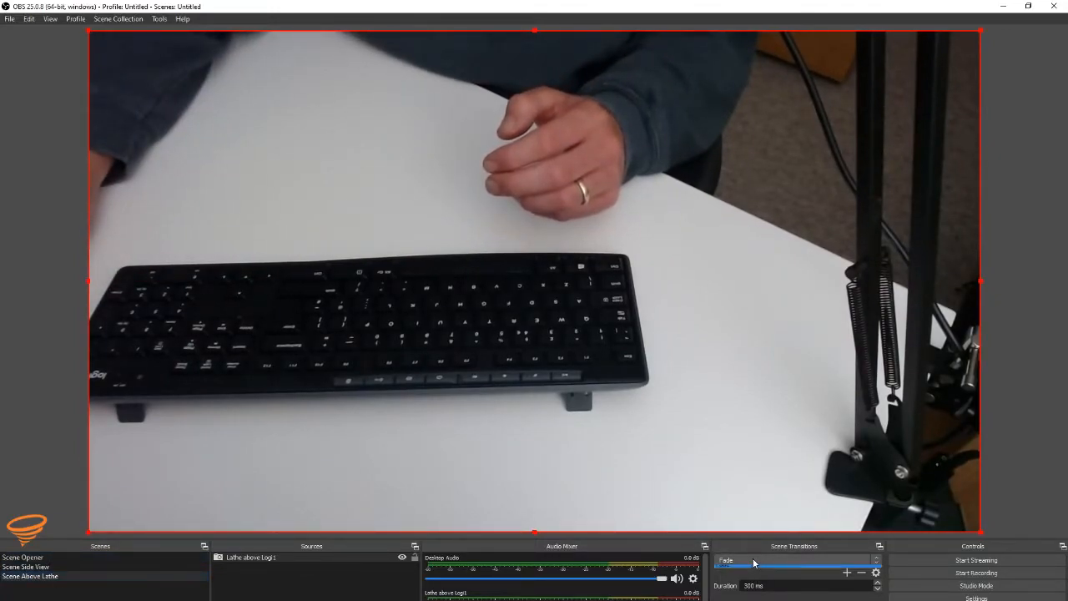
click(741, 571)
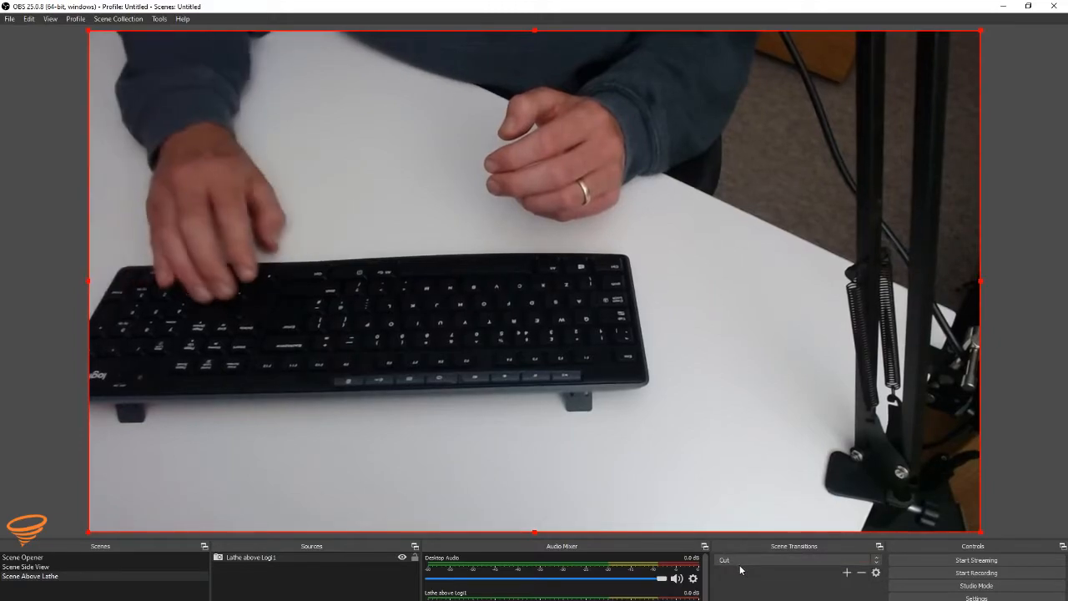
click(740, 565)
click(733, 580)
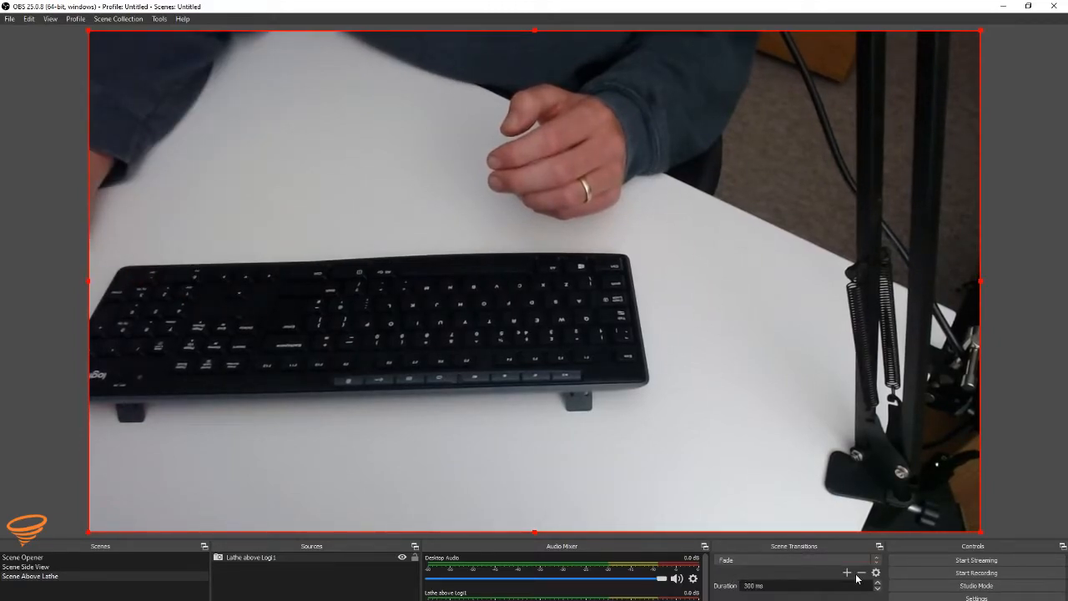
Step: Preview the Fade transition by switching from Scene Opener through Scene Side View and Scene Above Lathe, and return to Scene Opener
click(67, 558)
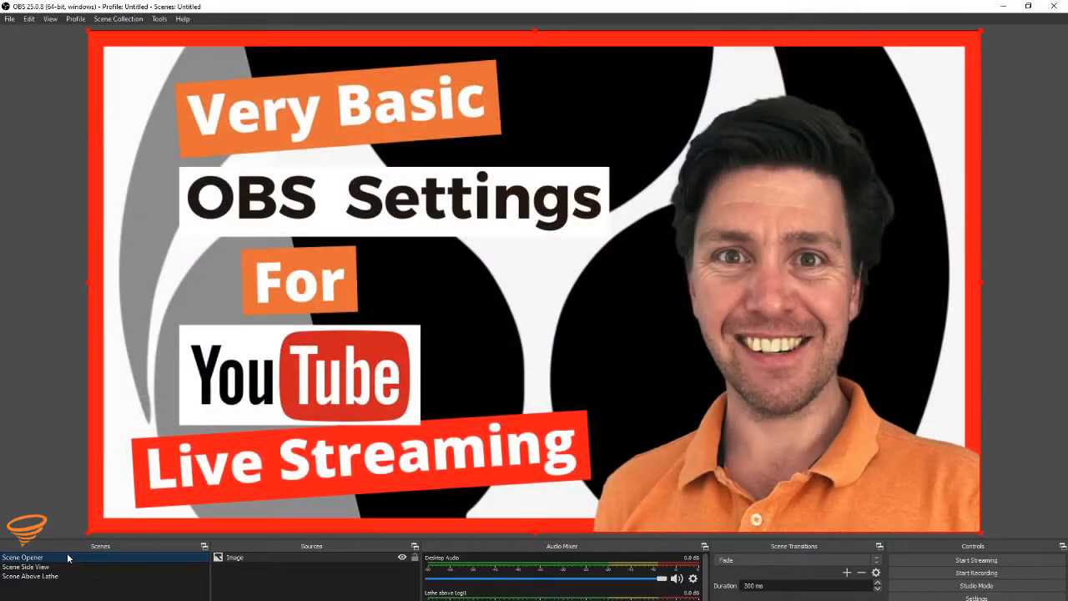
key(Down)
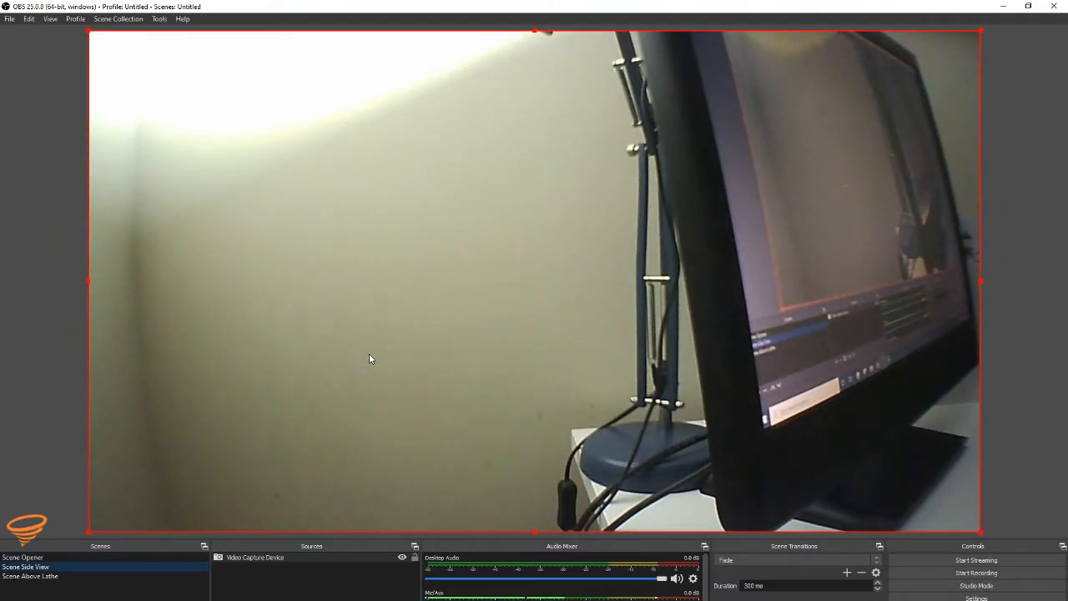
key(Down)
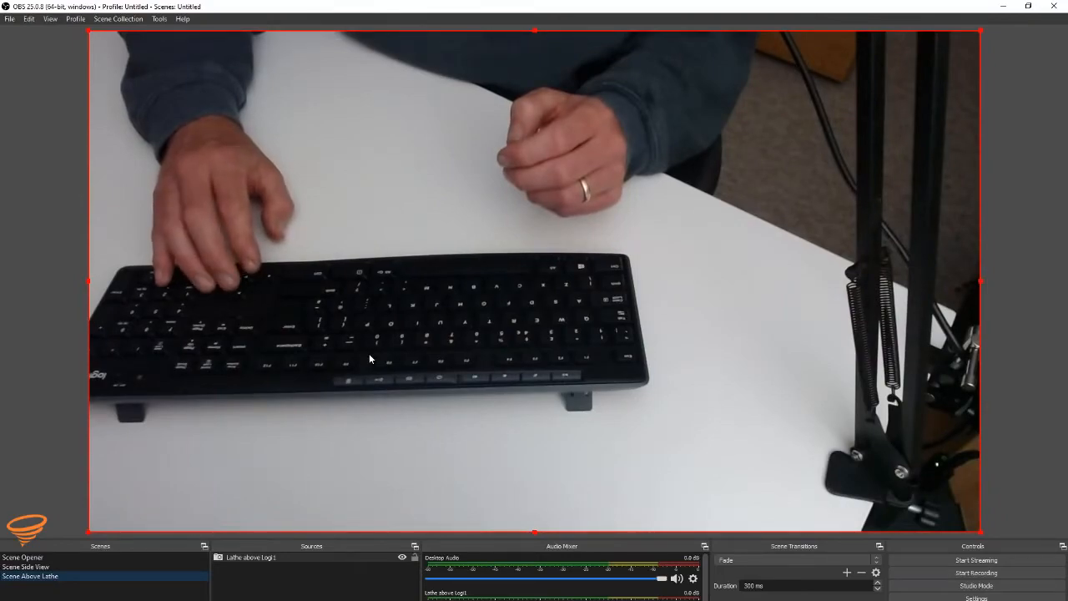
click(48, 559)
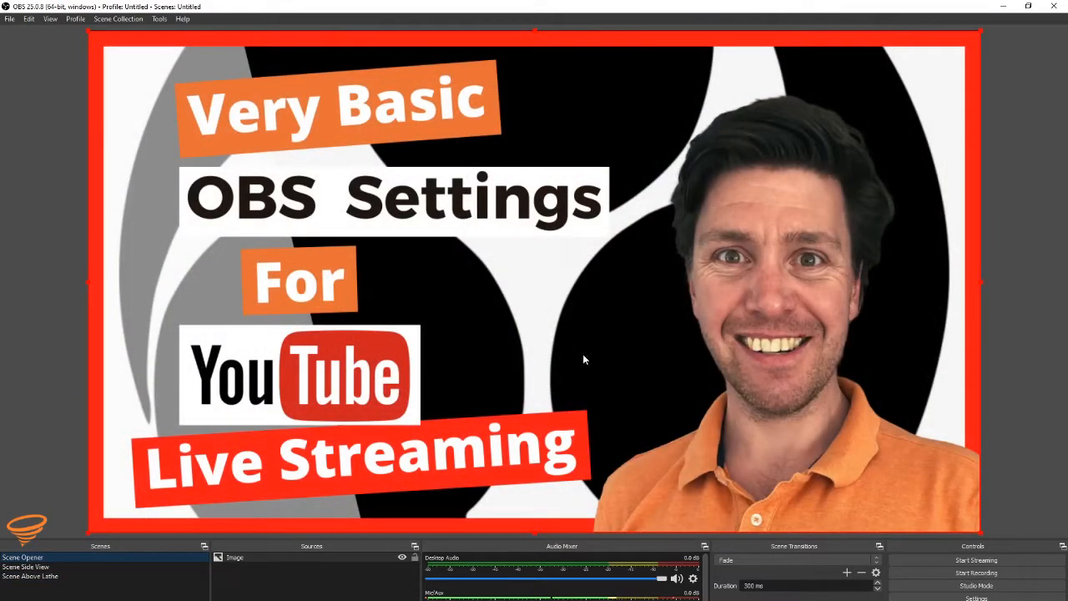